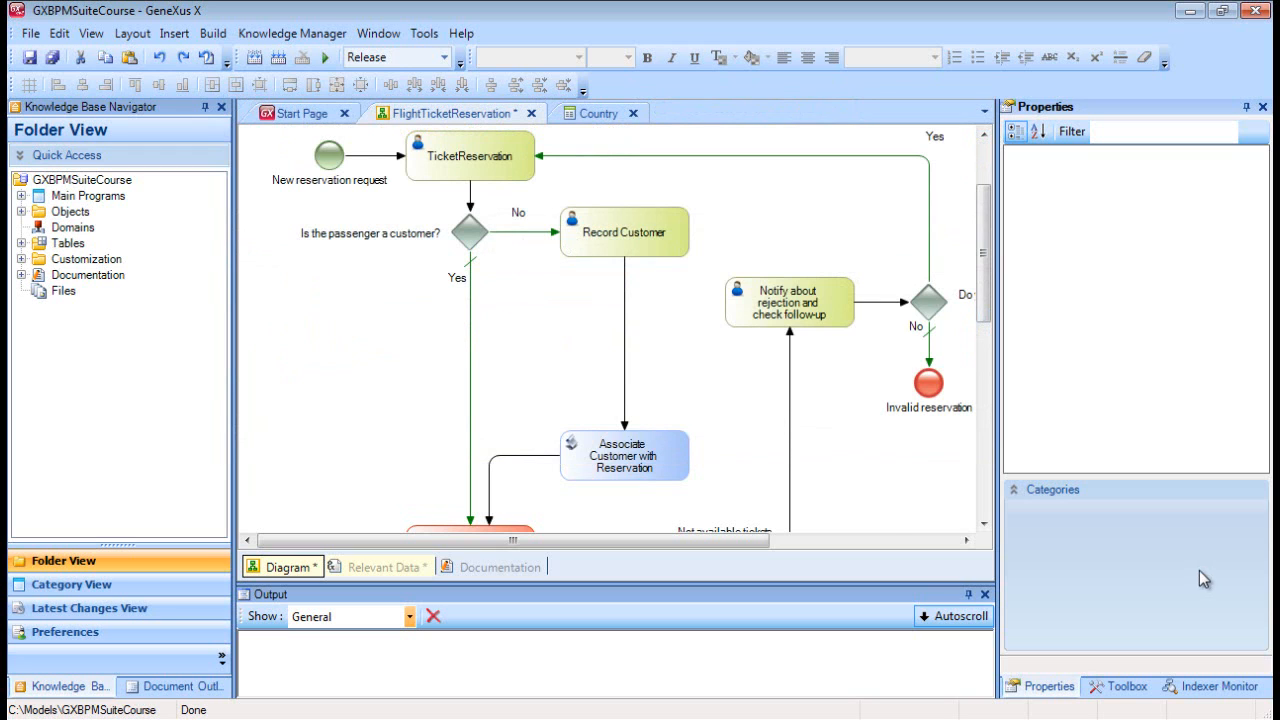
- Assign the AssignCustomerToReservation procedure to the Associate Customer with Reservation script task
left_click(672, 470)
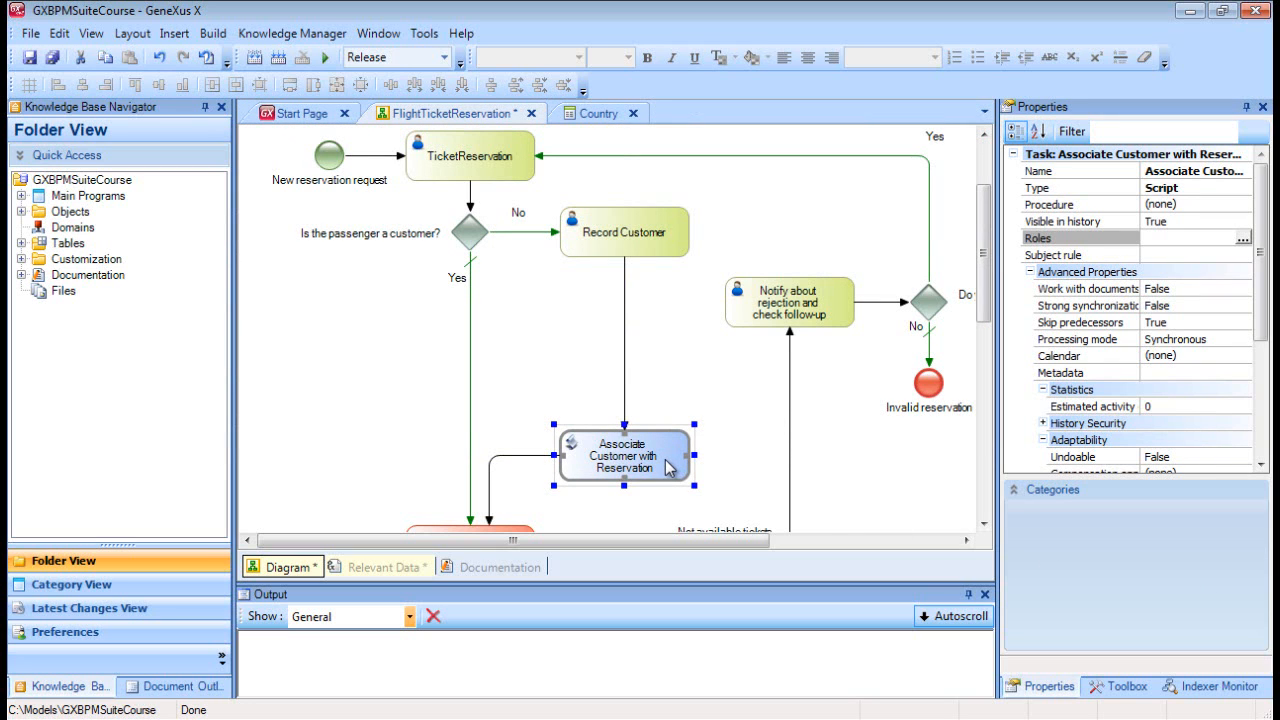
left_click(1244, 208)
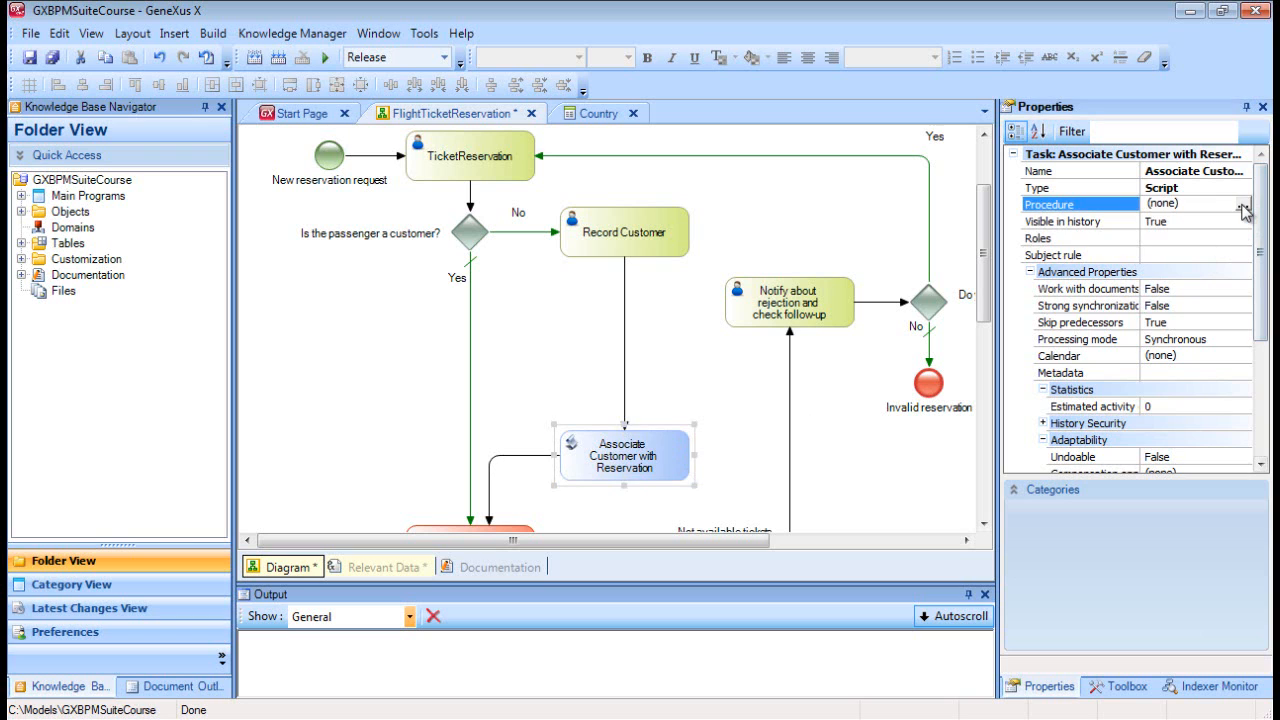
left_click(1243, 207)
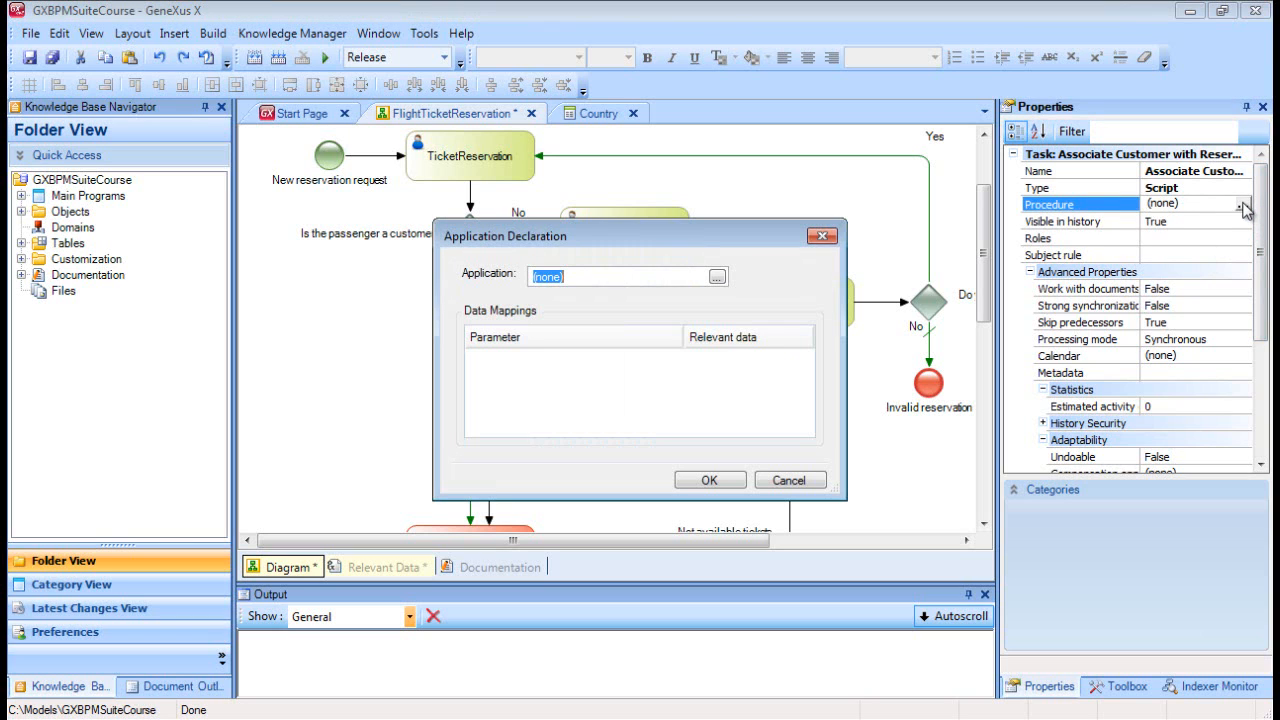
left_click(718, 279)
type("ass")
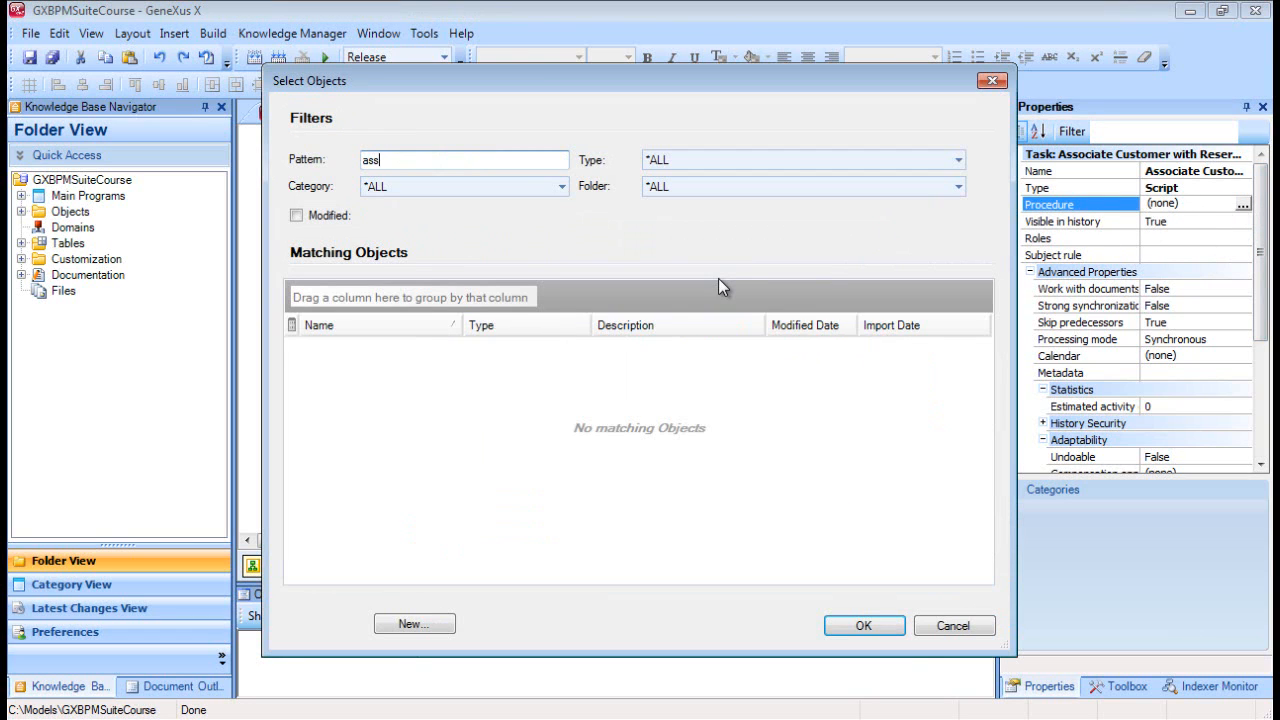
double_click(430, 349)
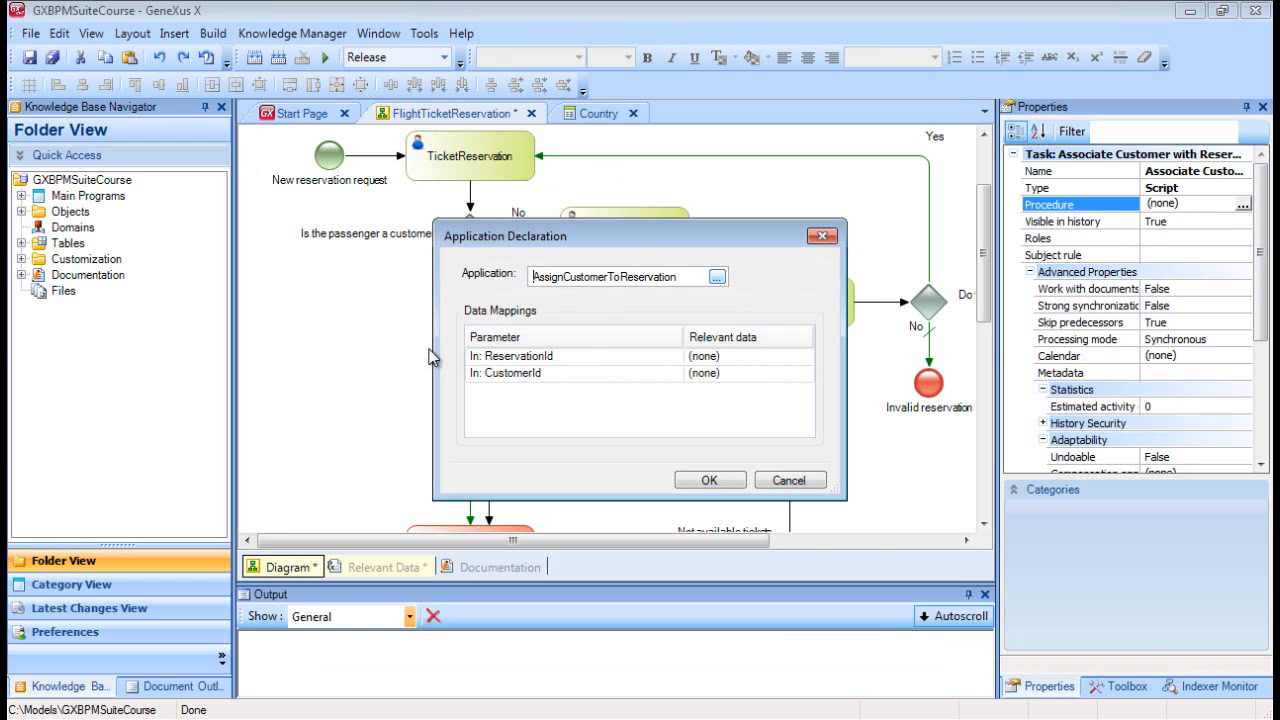
- Map the procedure's ReservationId parameter to the ReservationId relevant data, map its CustomerId parameter as well, and accept the declaration
left_click(786, 358)
left_click(789, 358)
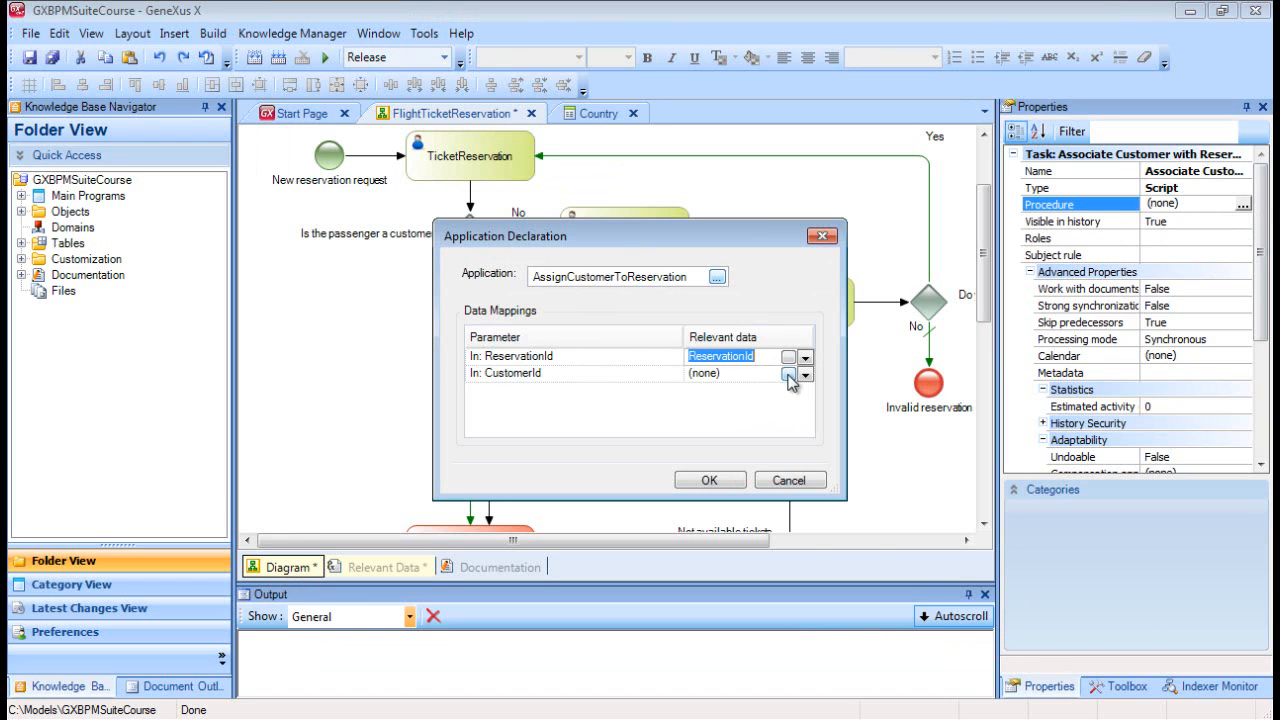
left_click(788, 374)
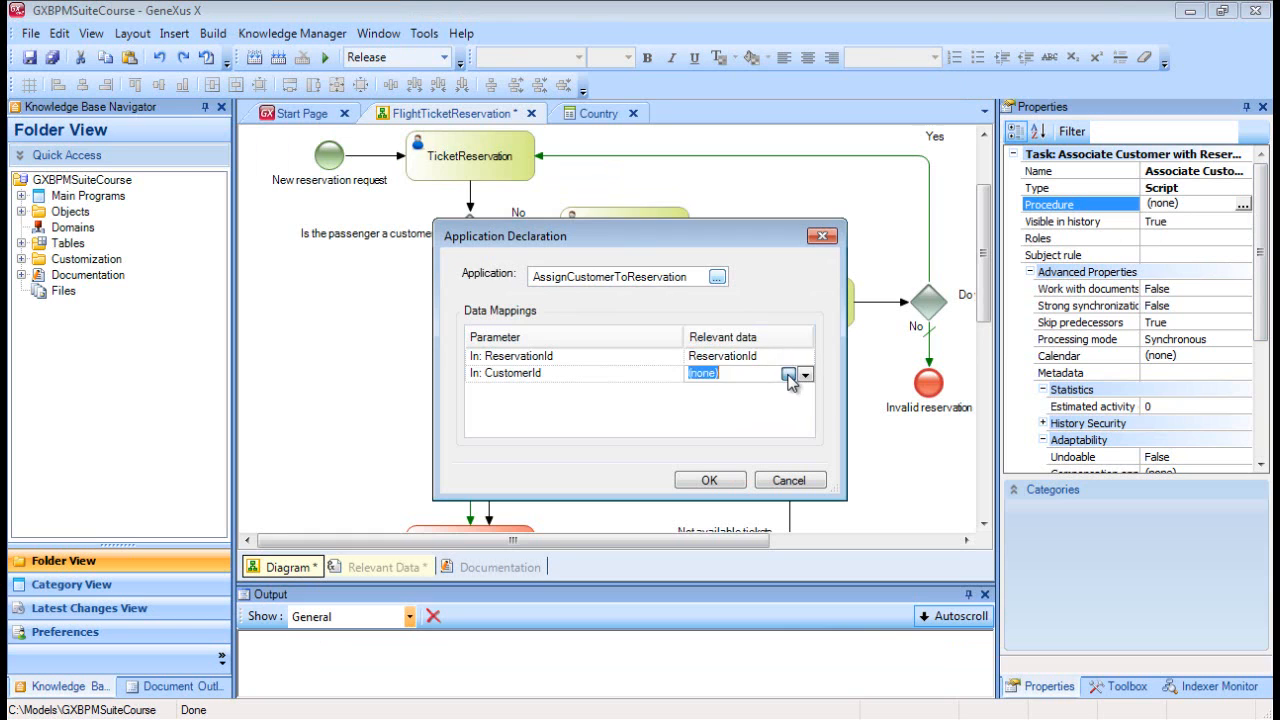
left_click(709, 482)
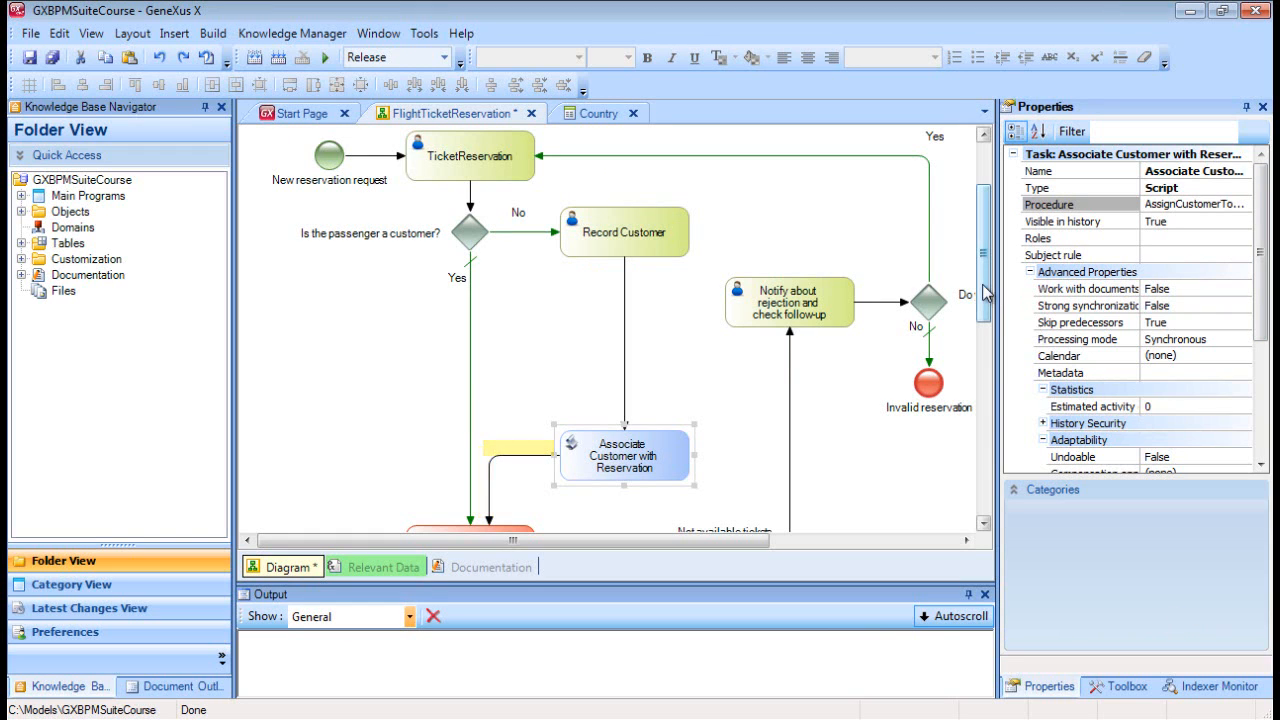
- Detach the "Not available tickets" and "Rejected by customer care manager" events from the Validate Reservation embedded subprocess and delete that subprocess
left_click_drag(985, 292, 983, 322)
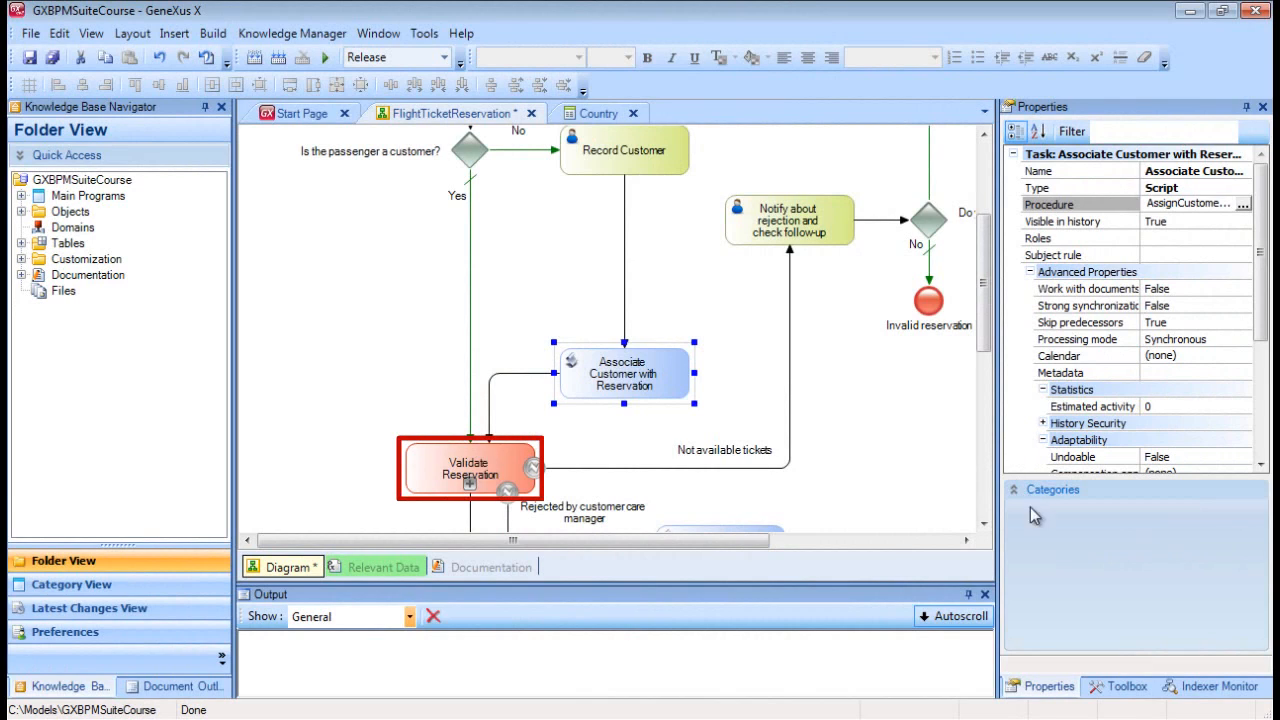
left_click(1128, 688)
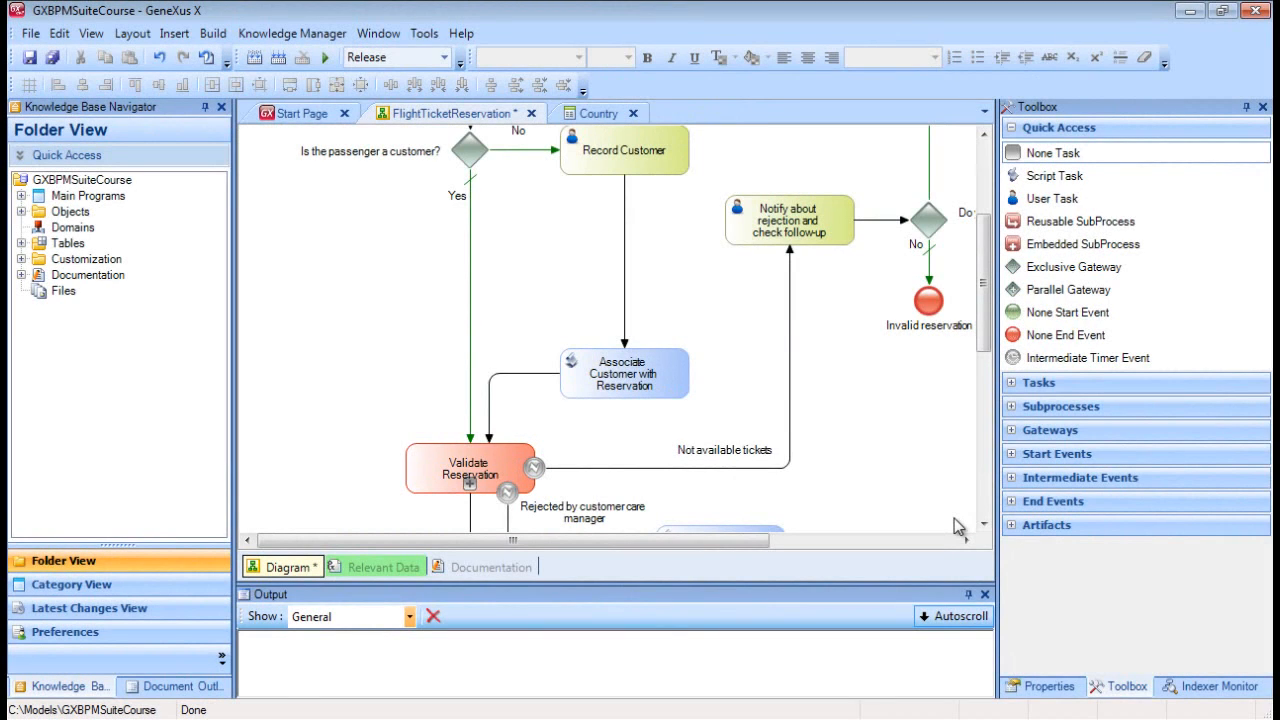
left_click_drag(534, 468, 574, 464)
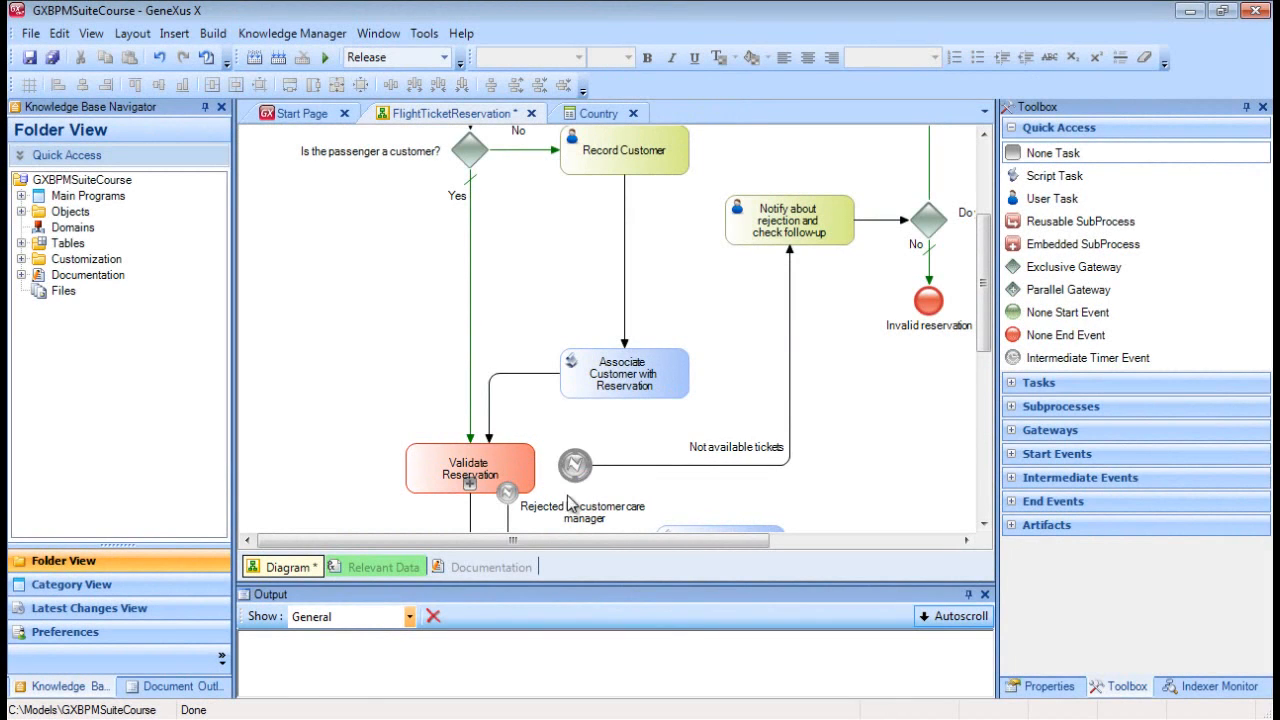
left_click_drag(507, 492, 510, 516)
scroll(513, 486, "down", 1)
left_click(510, 440)
key("Delete")
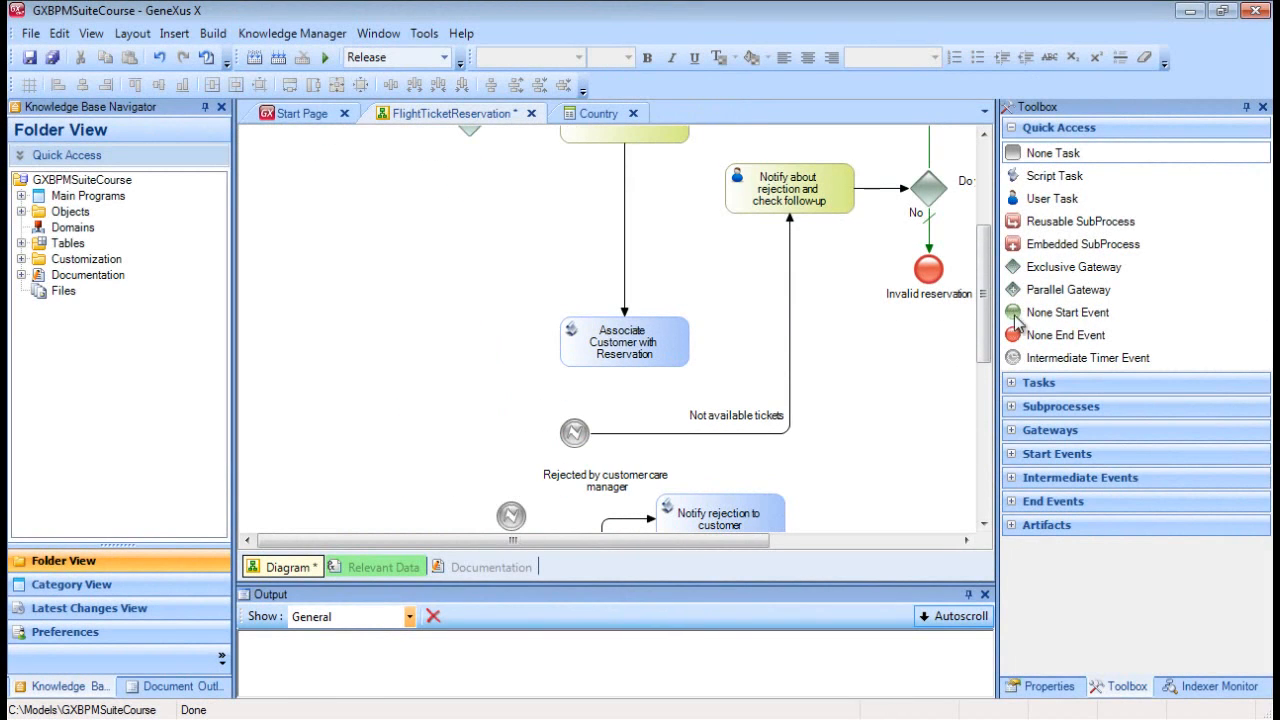
- Place a Reusable SubProcess where Validate Reservation was, attach both detached events to it and reconnect the sequence flows
left_click_drag(1055, 221, 505, 427)
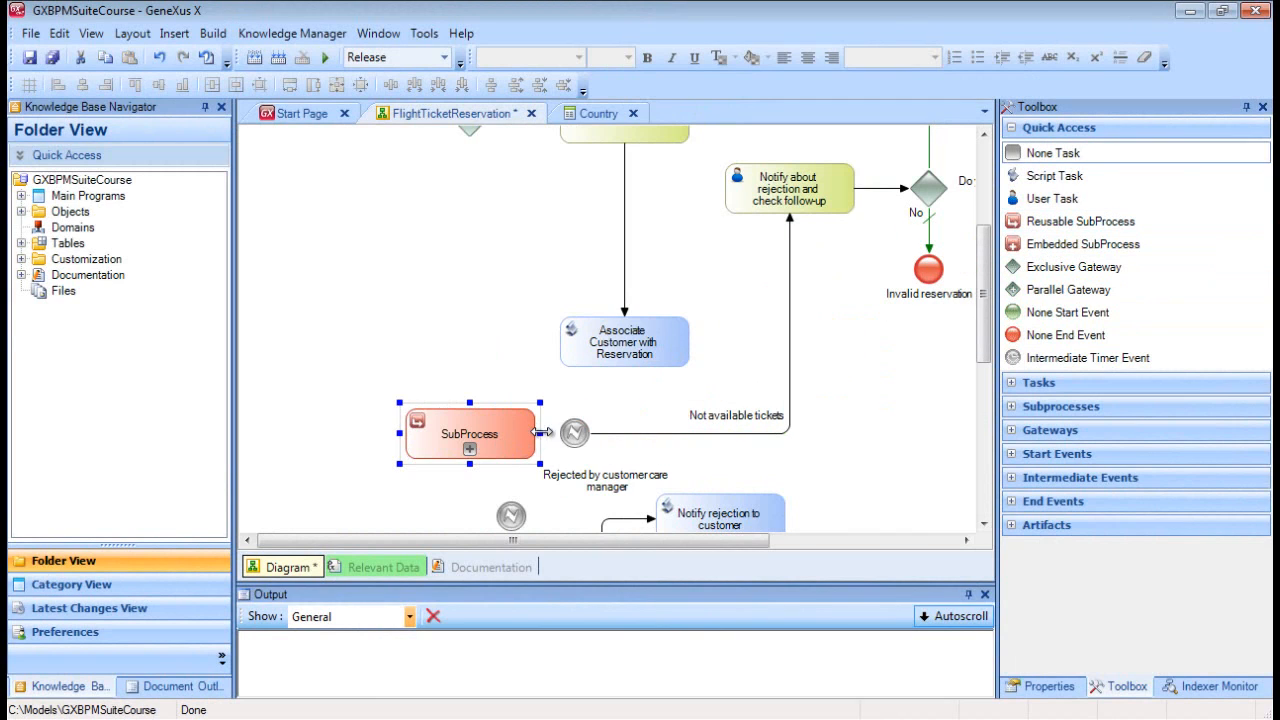
left_click_drag(470, 142, 472, 505)
scroll(475, 405, "down", 2)
mouse_move(573, 377)
left_mouse_down()
mouse_move(536, 377)
mouse_move(518, 446)
mouse_move(512, 398)
left_mouse_up()
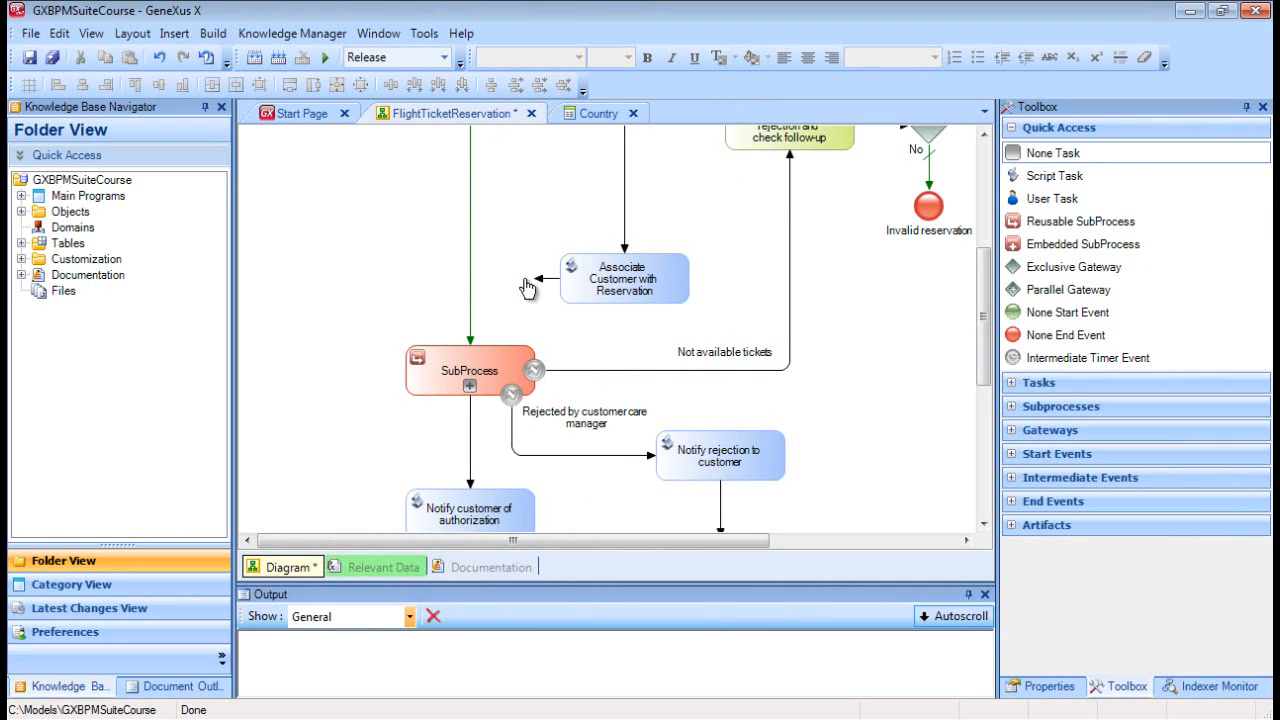
mouse_move(550, 282)
left_mouse_down()
mouse_move(486, 266)
mouse_move(488, 345)
left_mouse_up()
- Set the reusable subprocess's process to ValidateReservation and rename it "Validate Reservation"
left_click(1172, 188)
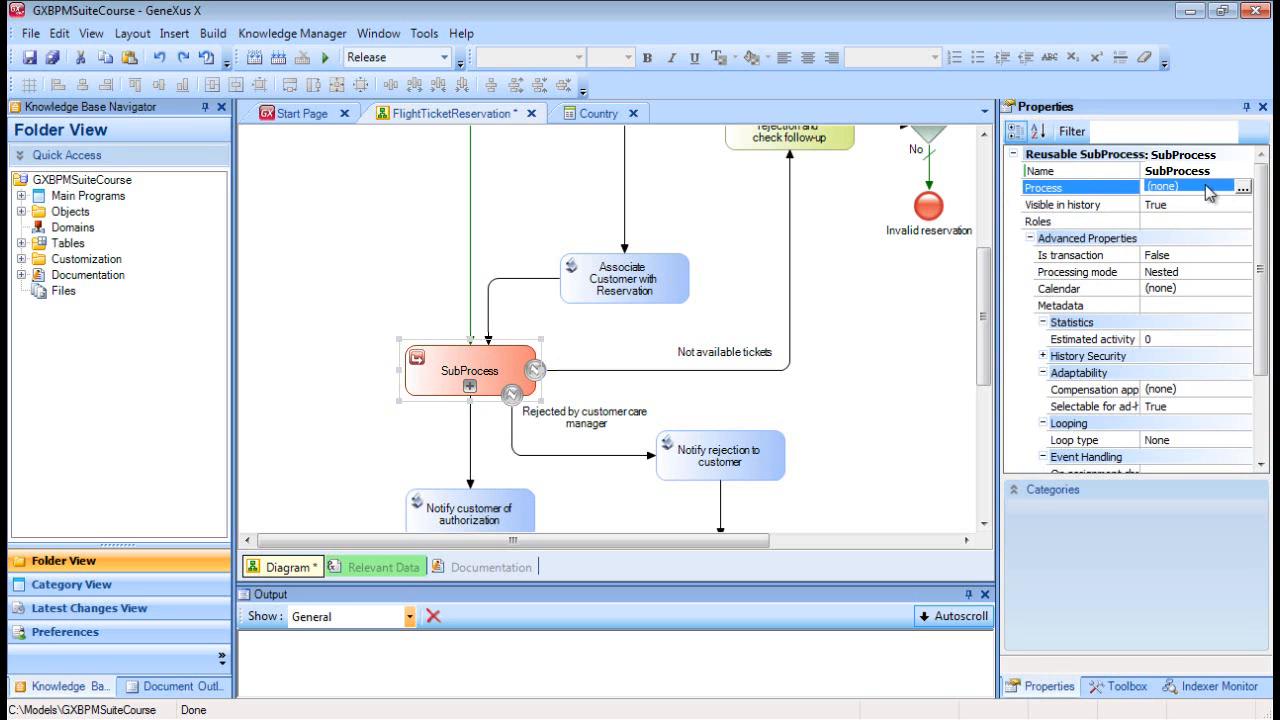
left_click(1243, 189)
type("ValidateReservation")
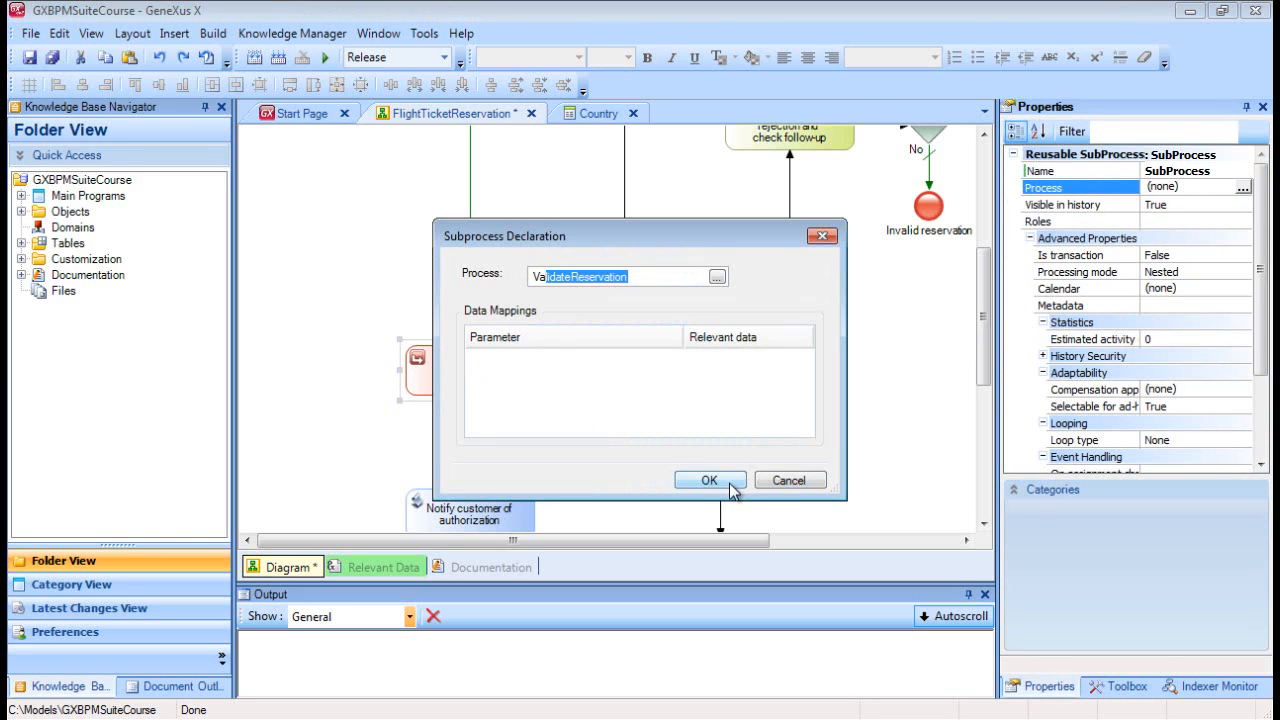
left_click(730, 482)
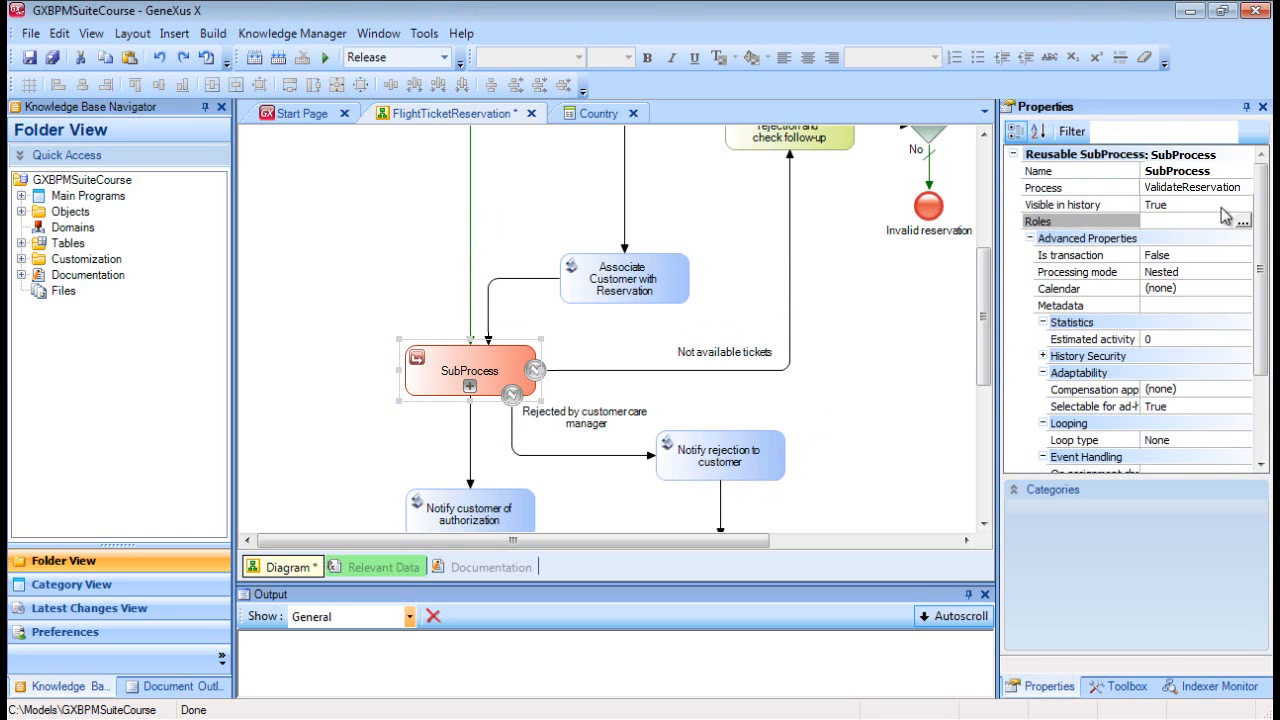
left_click(1098, 175)
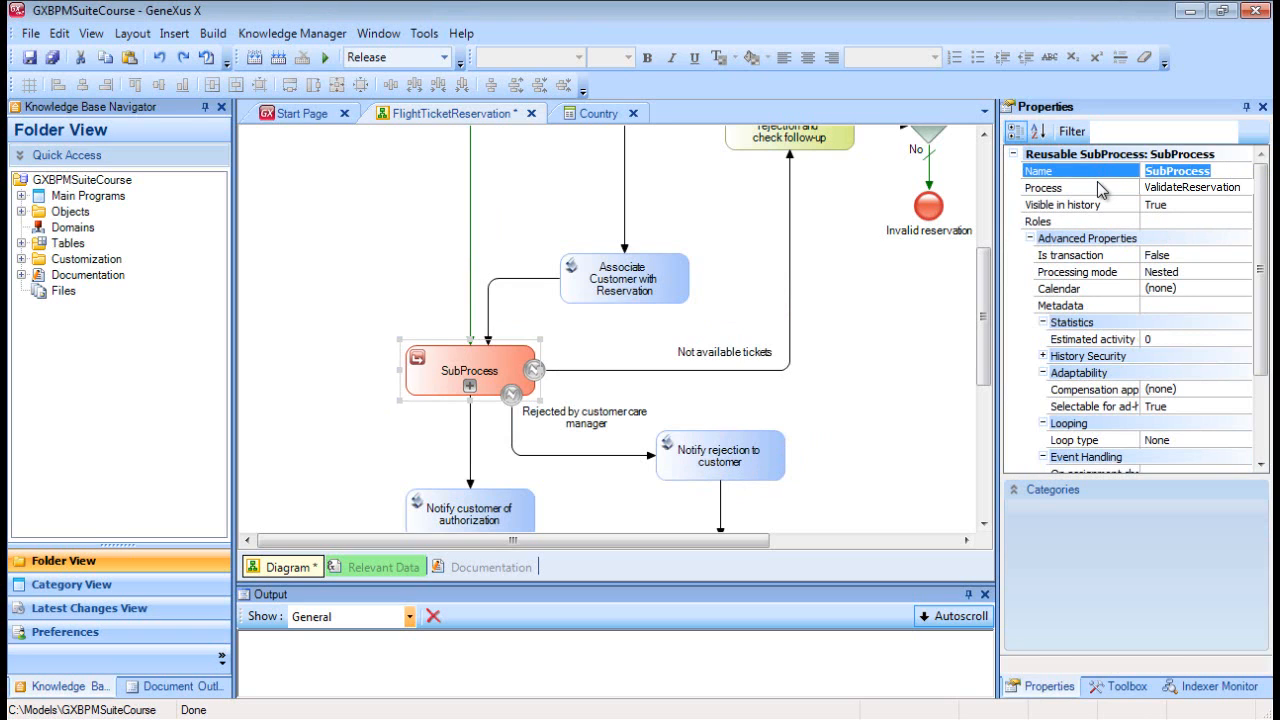
type("Validate Reservation")
key("Return")
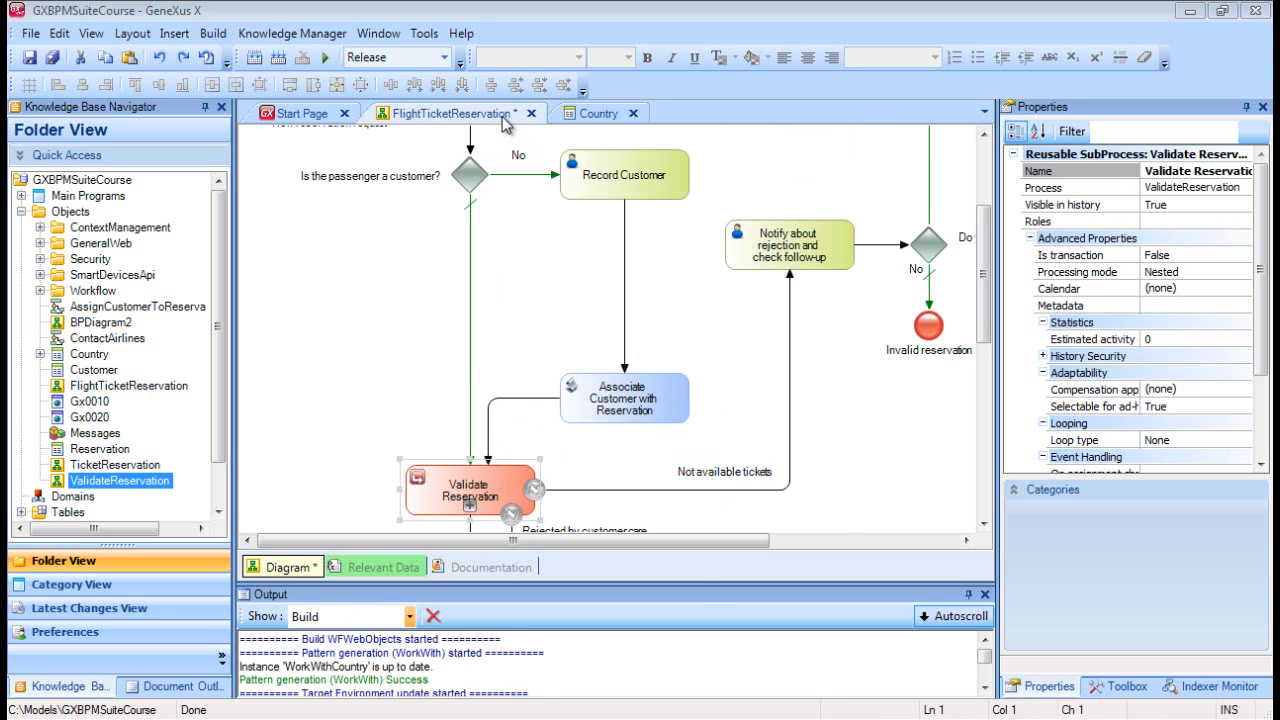
- Run the FlightTicketReservation diagram and execute its TicketReservation task from the GXflow inbox
right_click(503, 121)
left_click(584, 497)
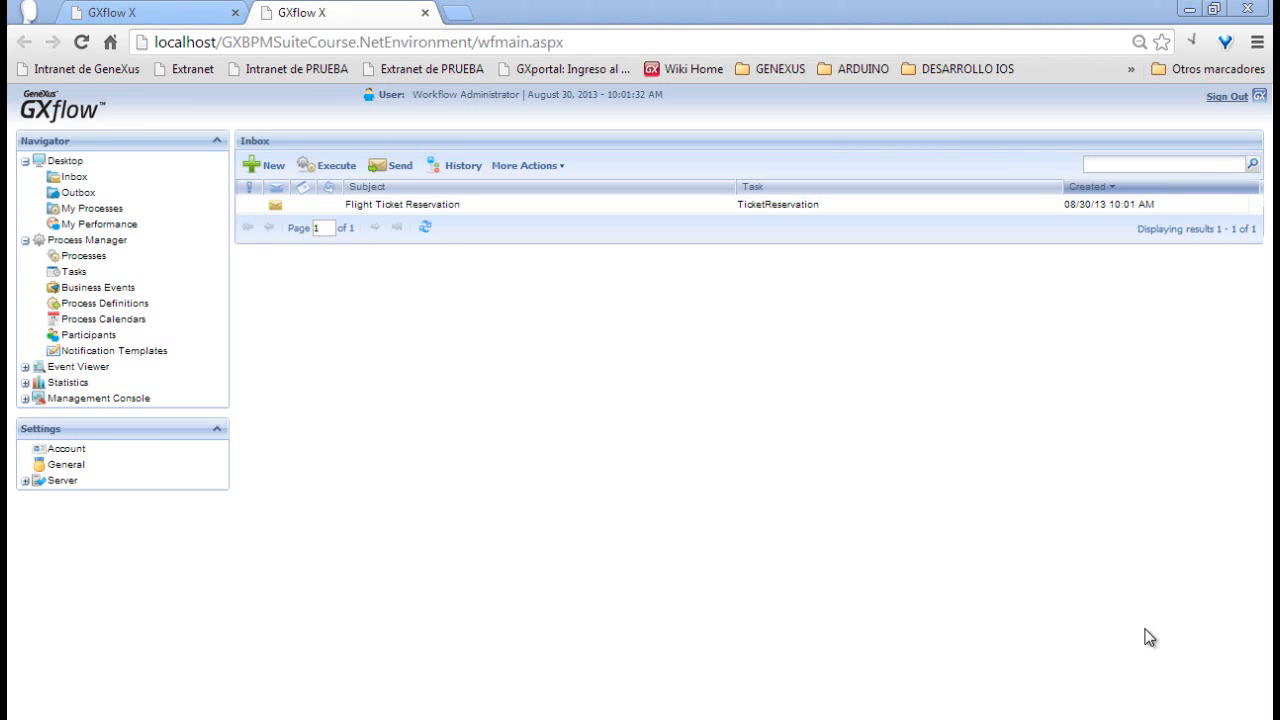
left_click(359, 205)
left_click(340, 168)
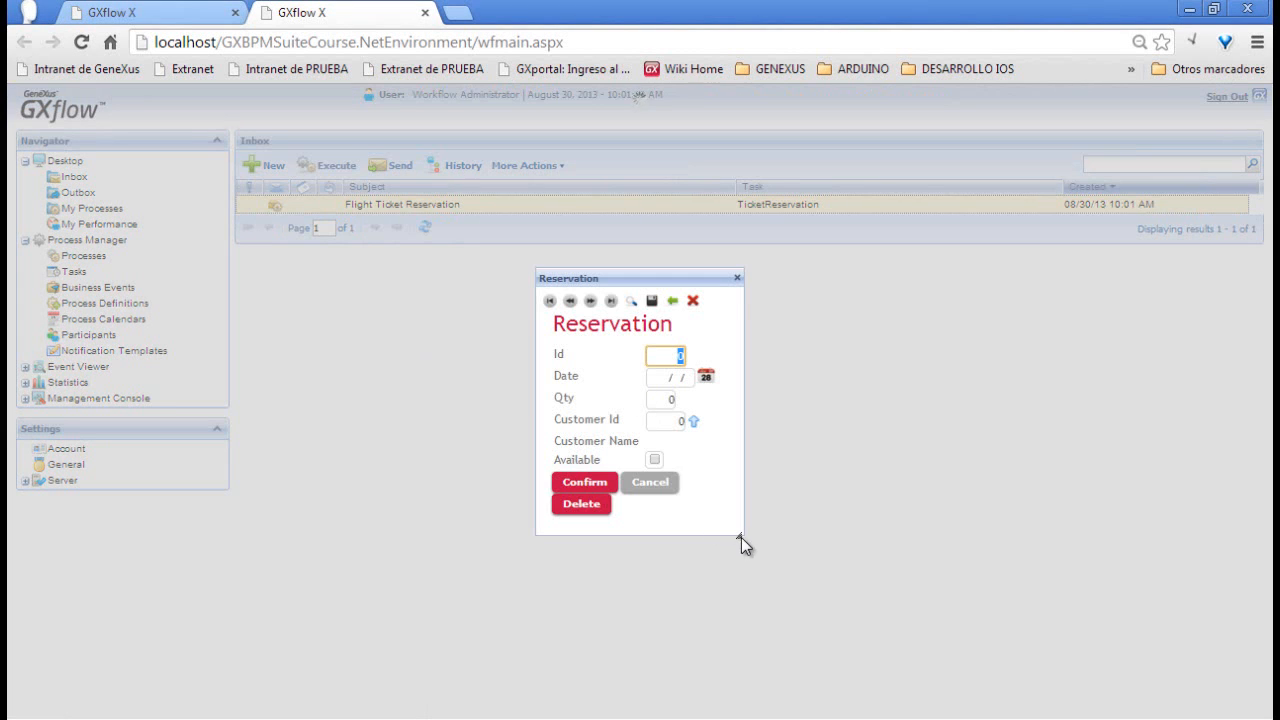
- Record a reservation dated 08/30/13 with quantity 1, leaving the customer empty, and close the form
left_click_drag(739, 536, 818, 537)
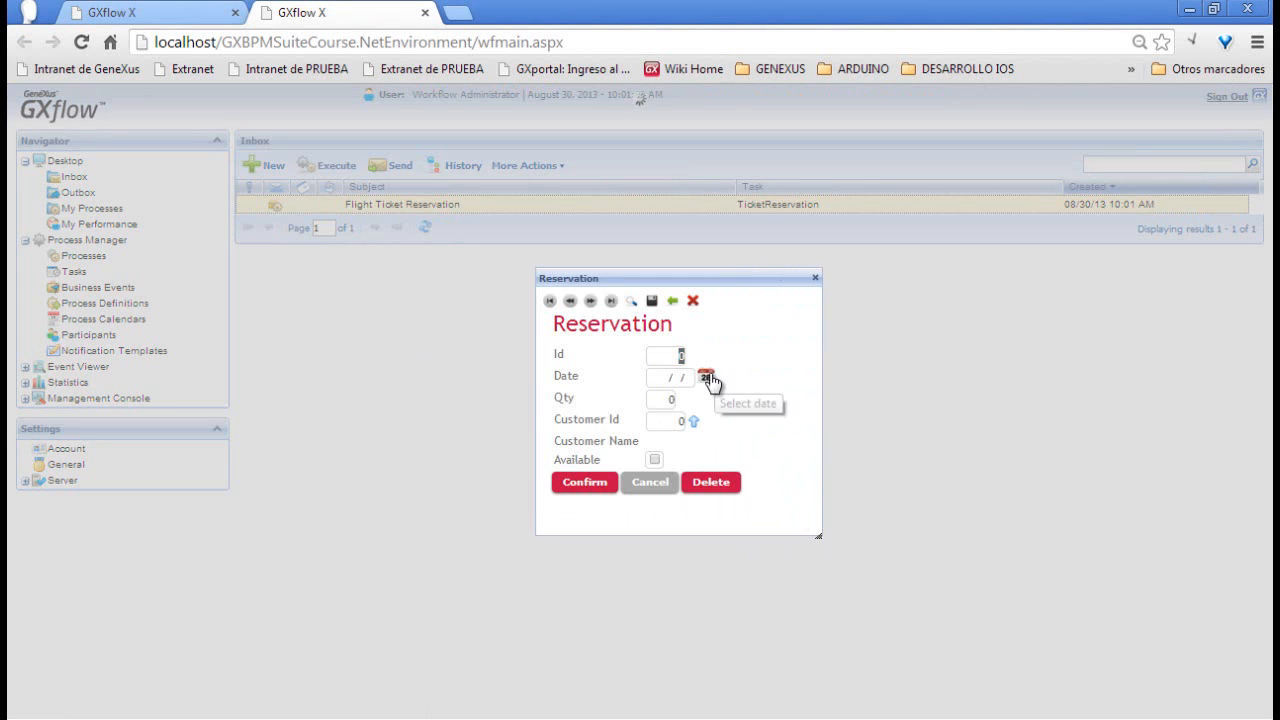
left_click(706, 377)
left_click(775, 495)
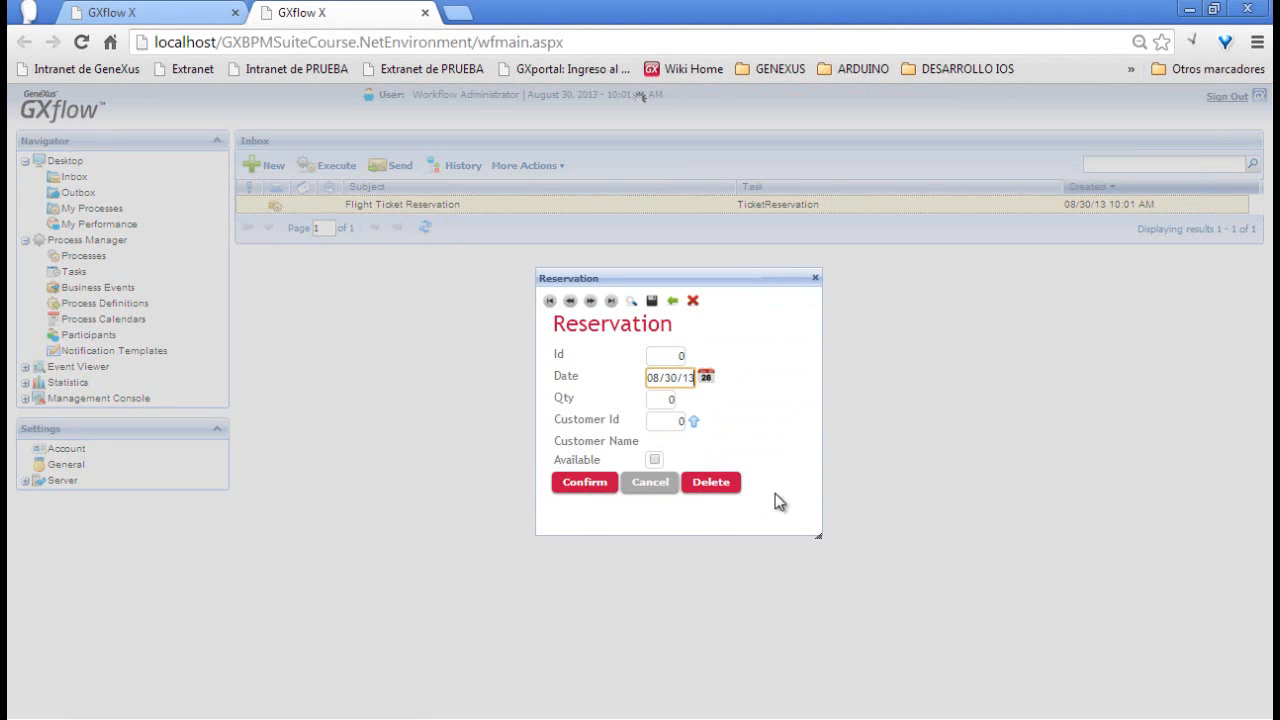
left_click(676, 400)
type("1")
left_click(585, 482)
left_click(774, 280)
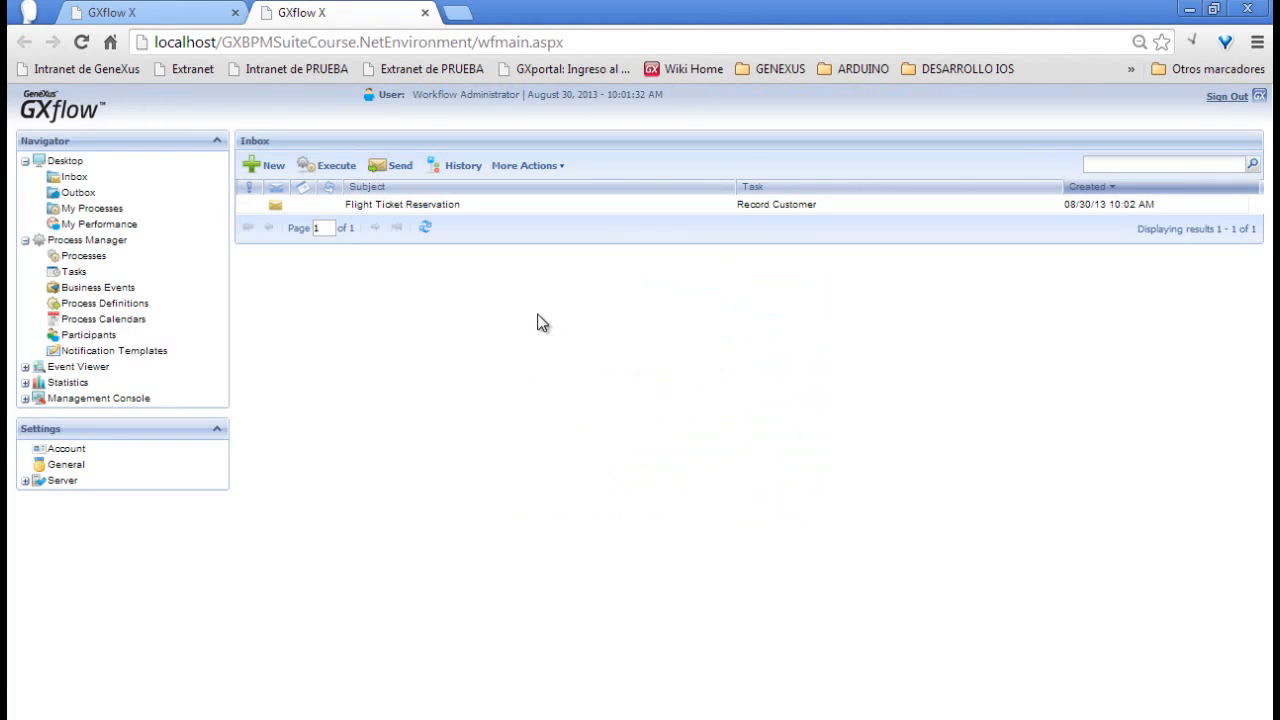
- Execute the Record Customer task, save the customer's full name and phone number, and send the task on to complete it
left_click(336, 167)
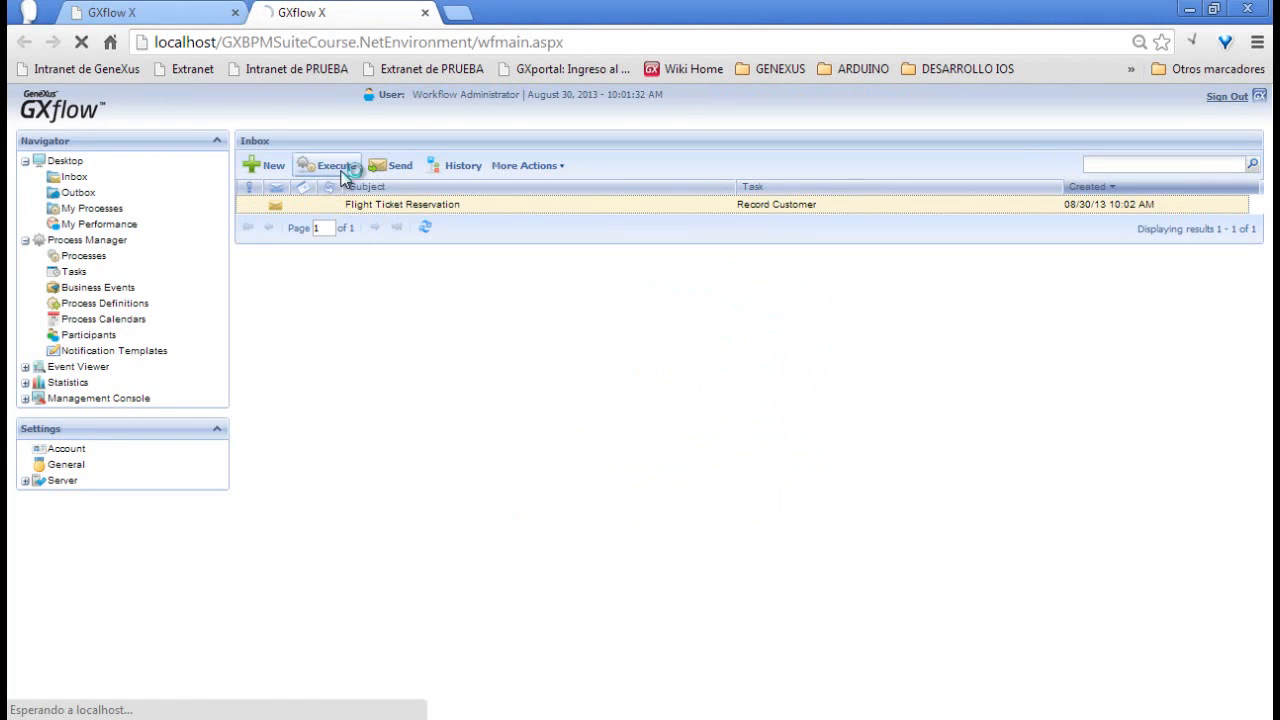
key("Tab")
type("Anna Parker")
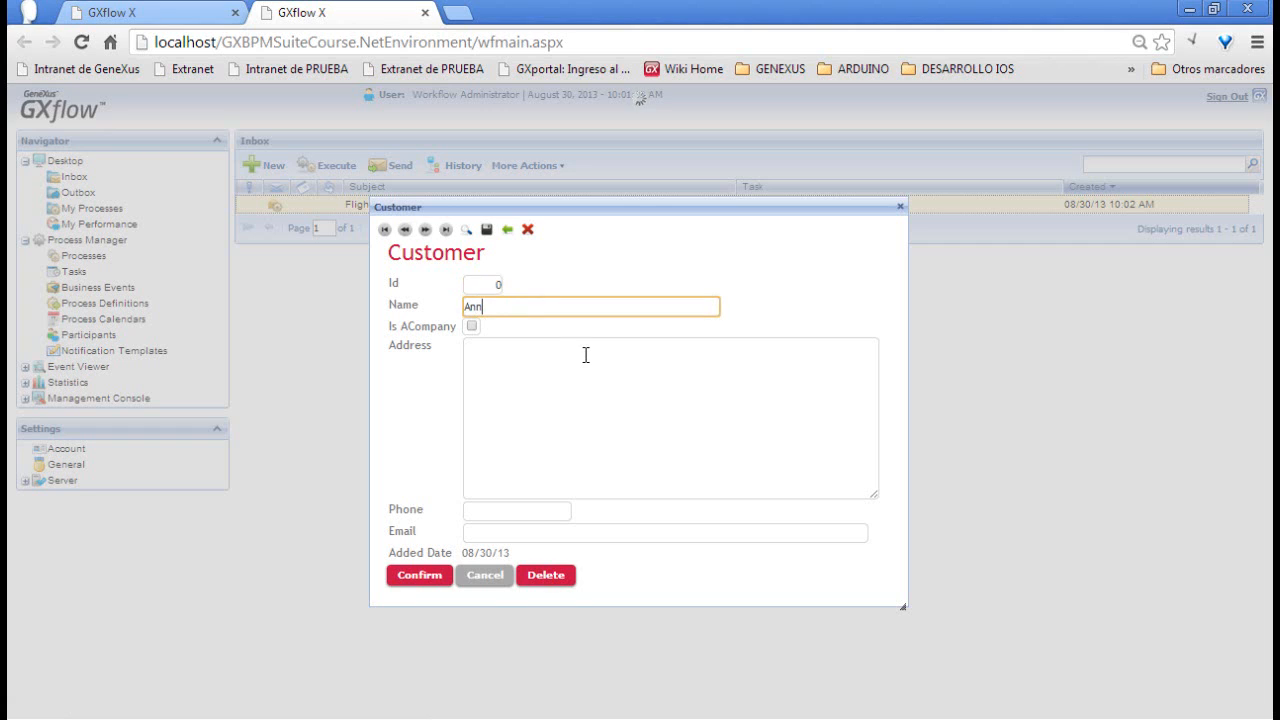
key("Tab")
key("Tab")
key("Tab")
type("555")
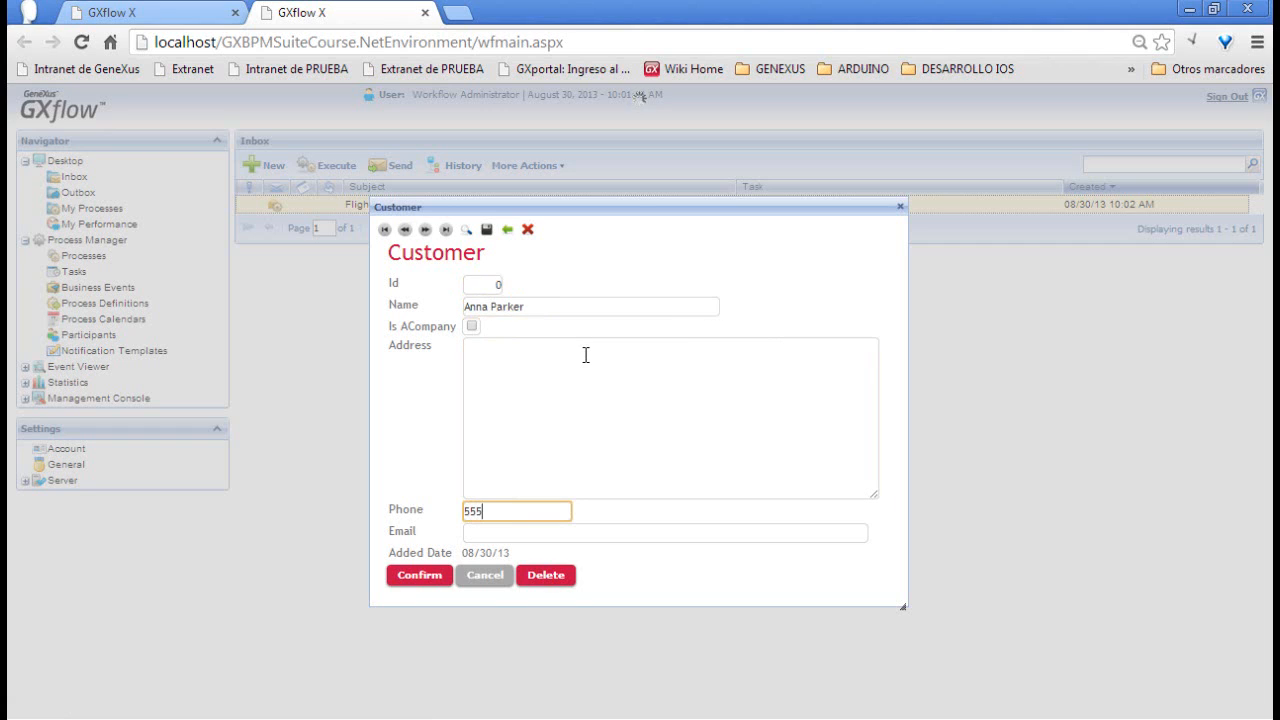
type("-987654")
left_click(419, 576)
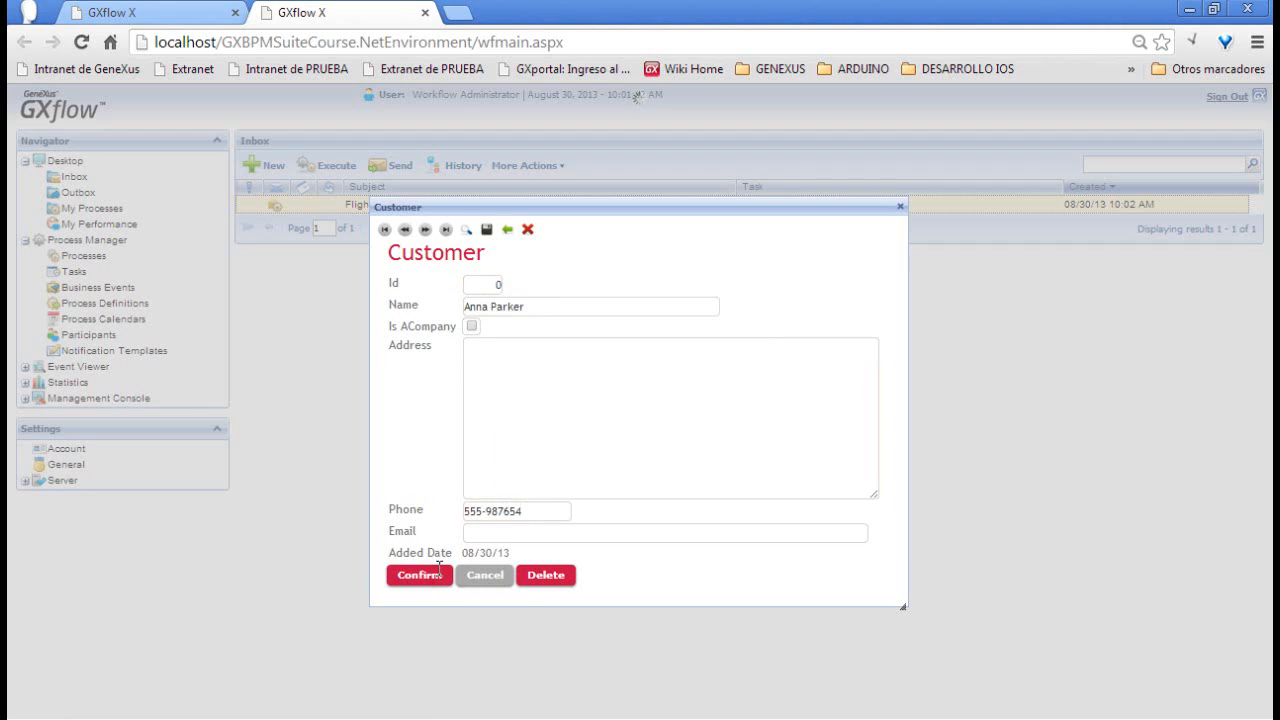
left_click(902, 204)
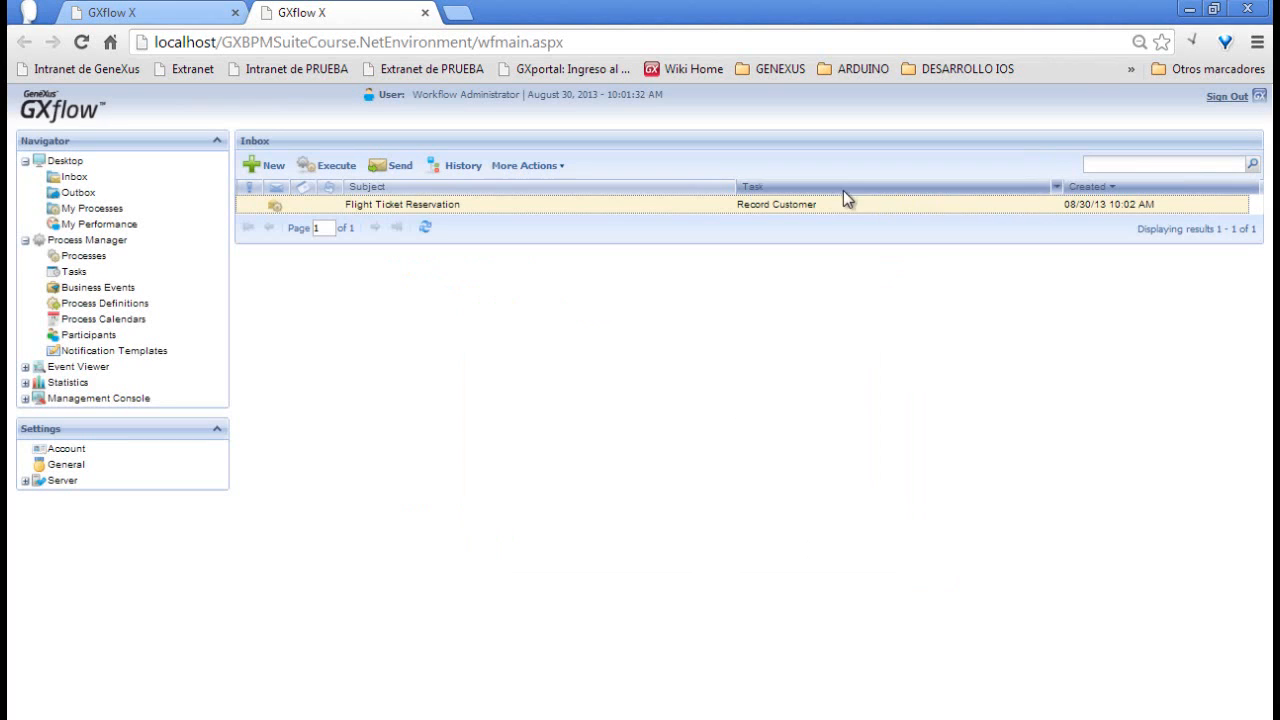
left_click(390, 168)
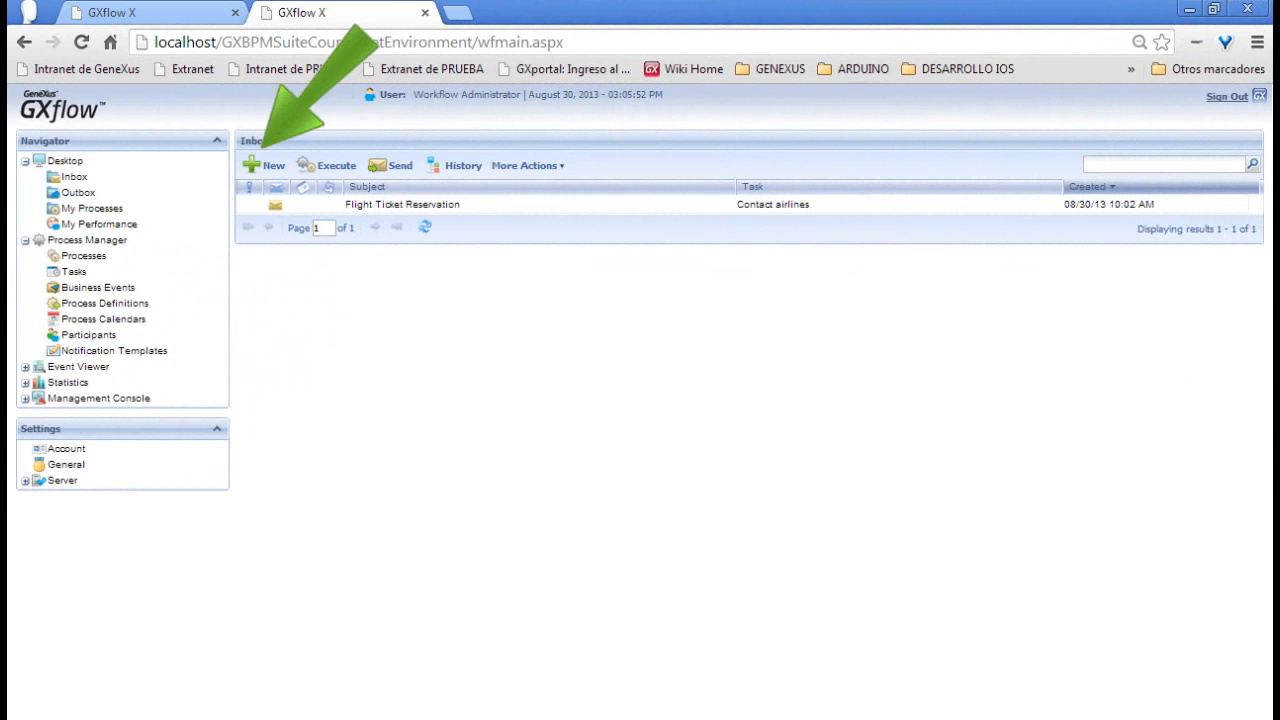
left_click(268, 166)
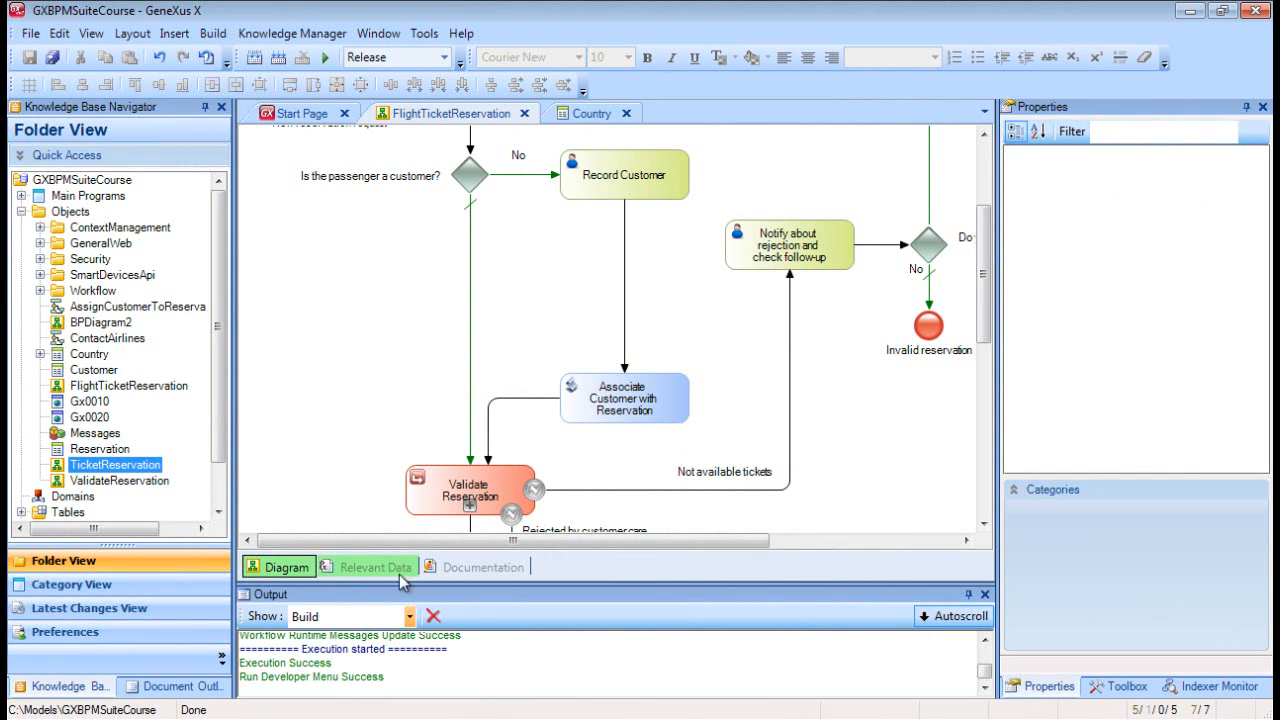
- In GeneXus, open the .Net Environment preferences and inspect the options for the workflow Execution mode
left_click(93, 640)
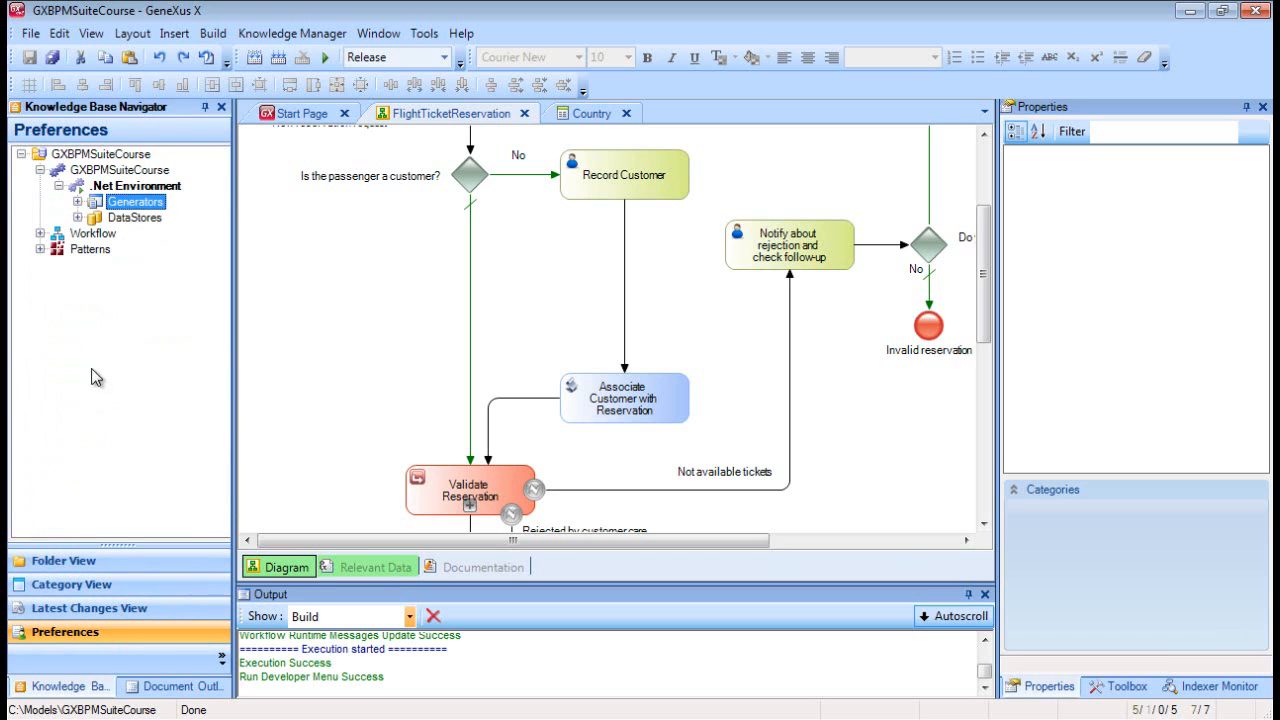
left_click(115, 189)
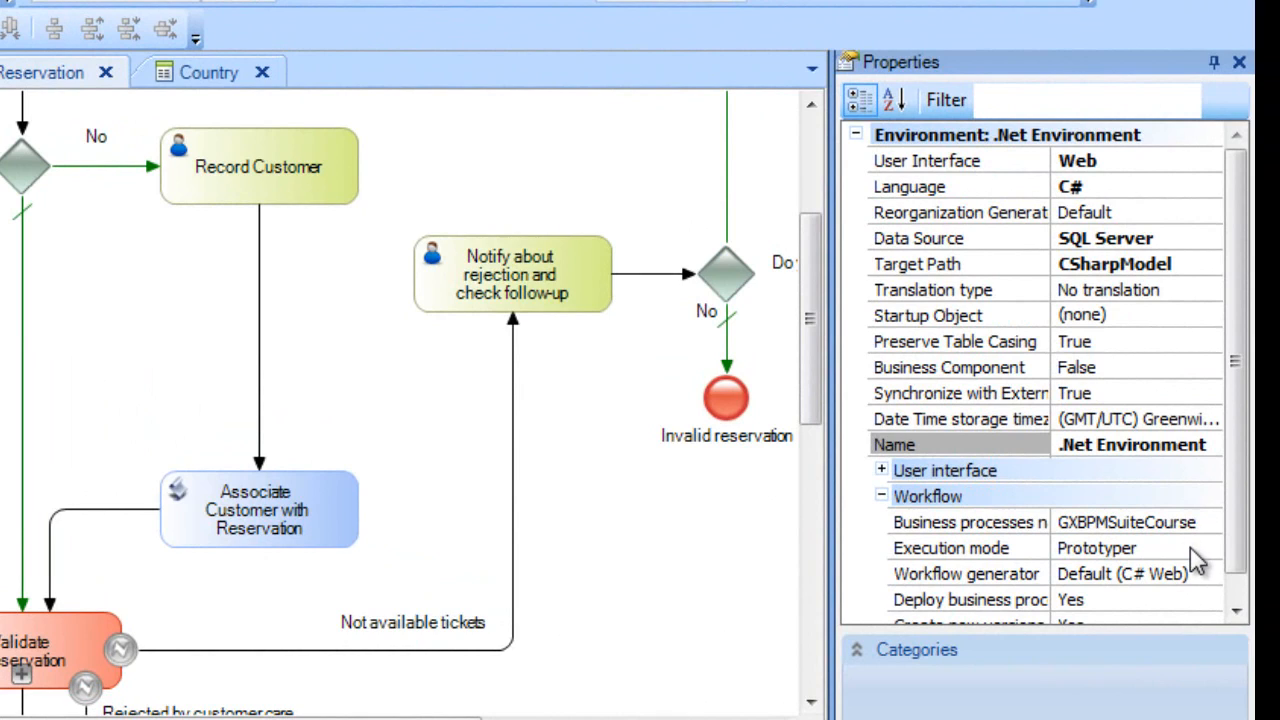
left_click(990, 556)
left_click(1210, 553)
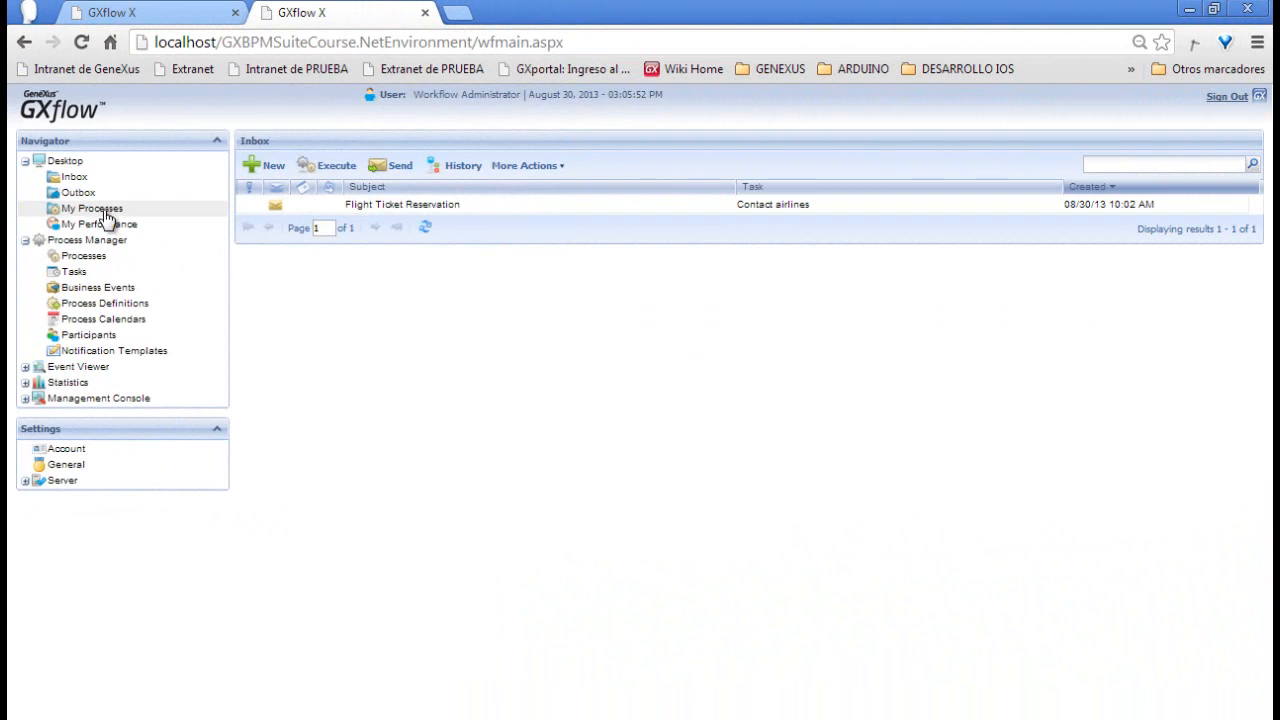
- In GXflow, view the history of the latest completed Record Customer task in the outbox, then open the process diagram and play its execution
left_click(78, 192)
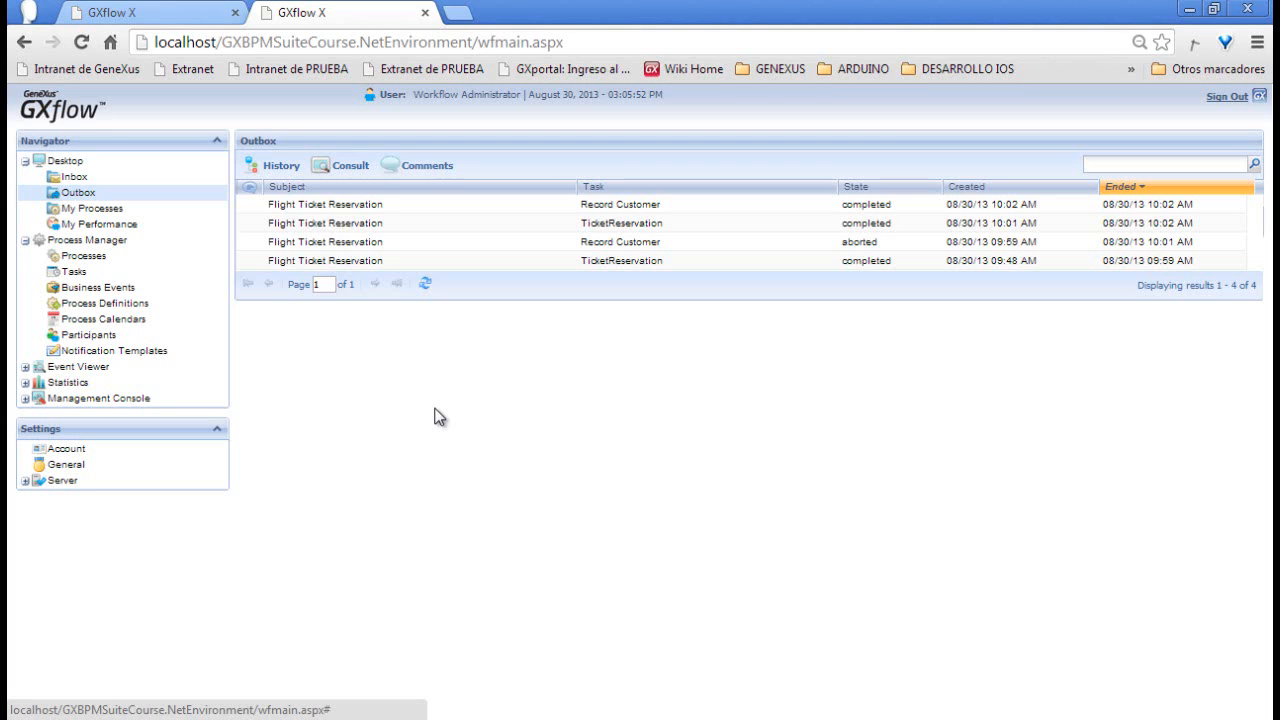
left_click(277, 166)
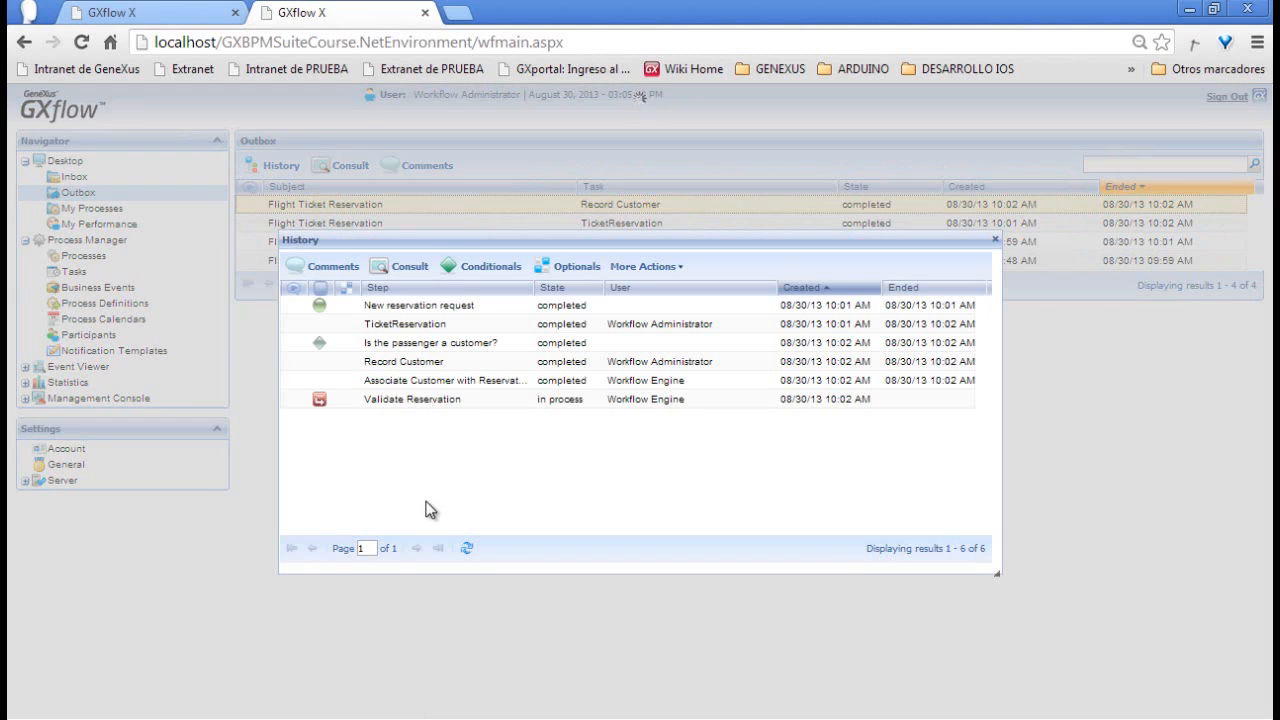
left_click(665, 267)
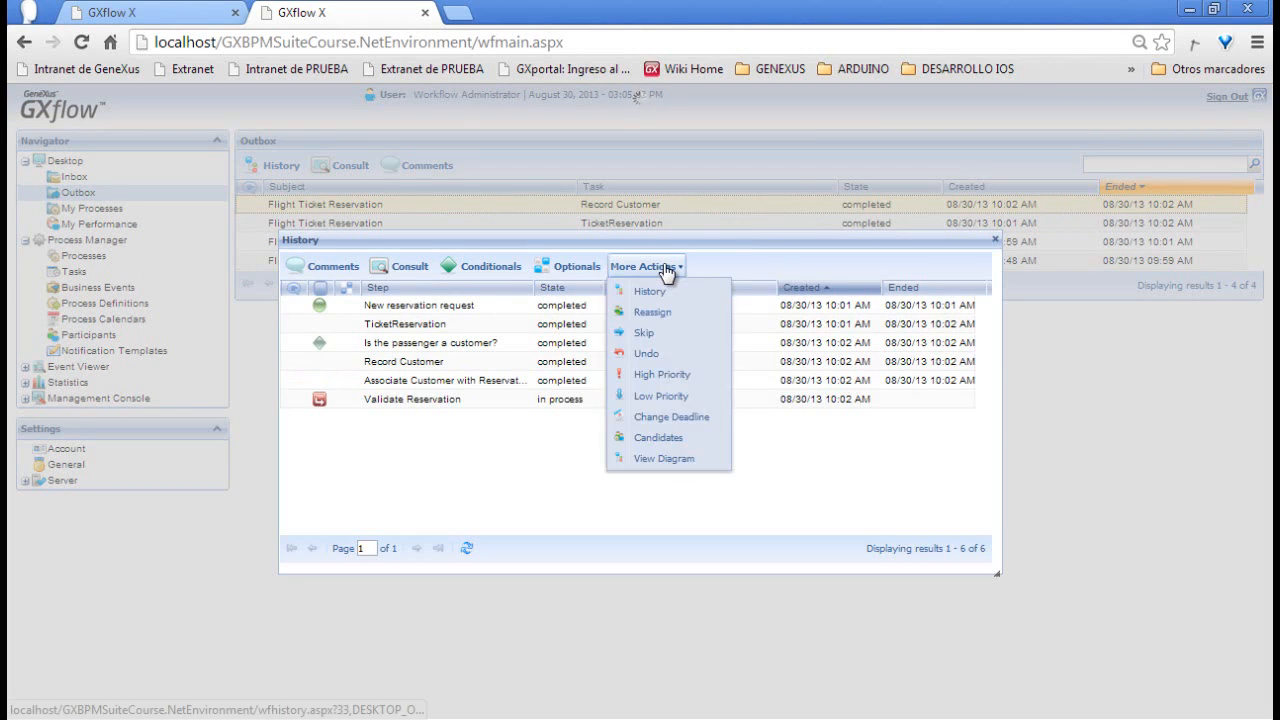
left_click(660, 459)
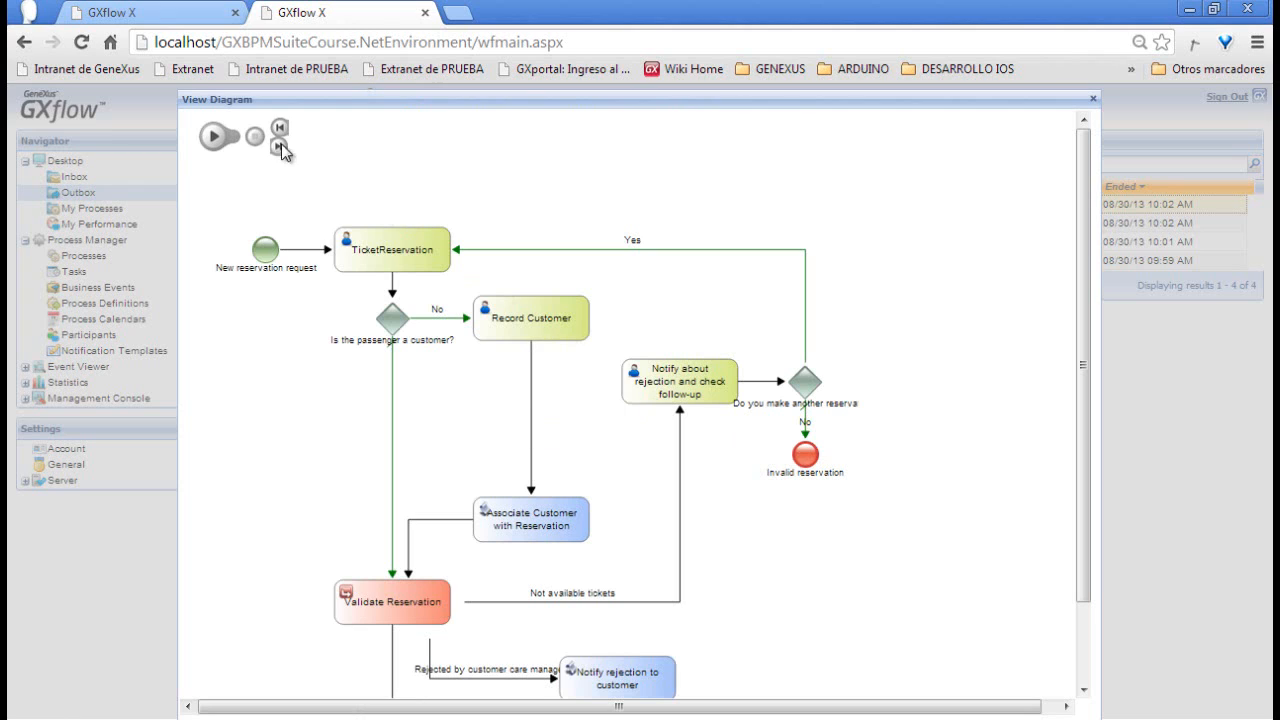
left_click(214, 136)
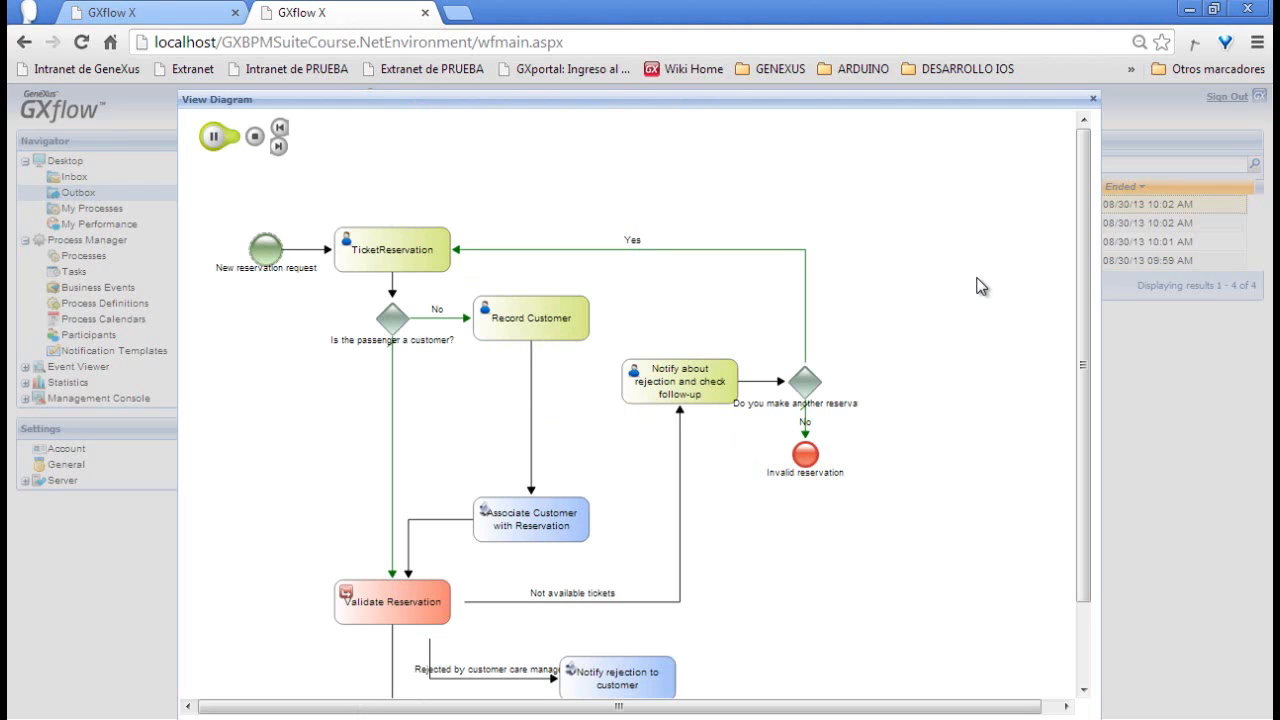